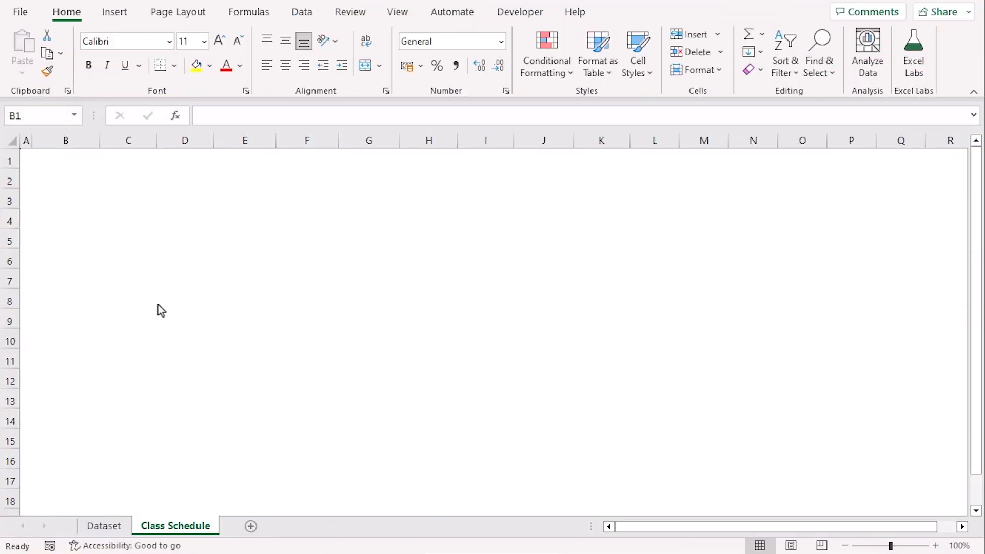
Merge and center cells B2:K2 and apply the Heading 2 cell style.
click(68, 185)
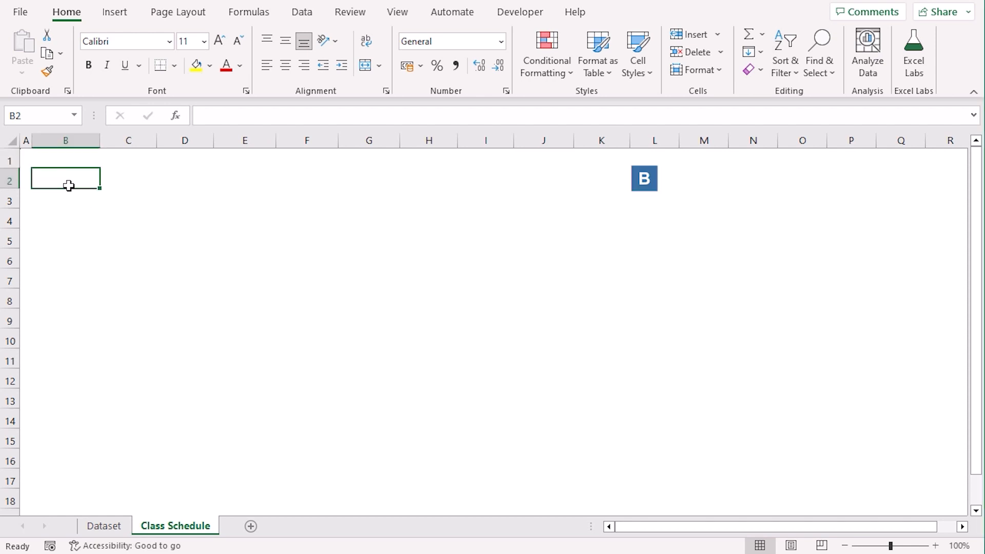
shift+click(598, 180)
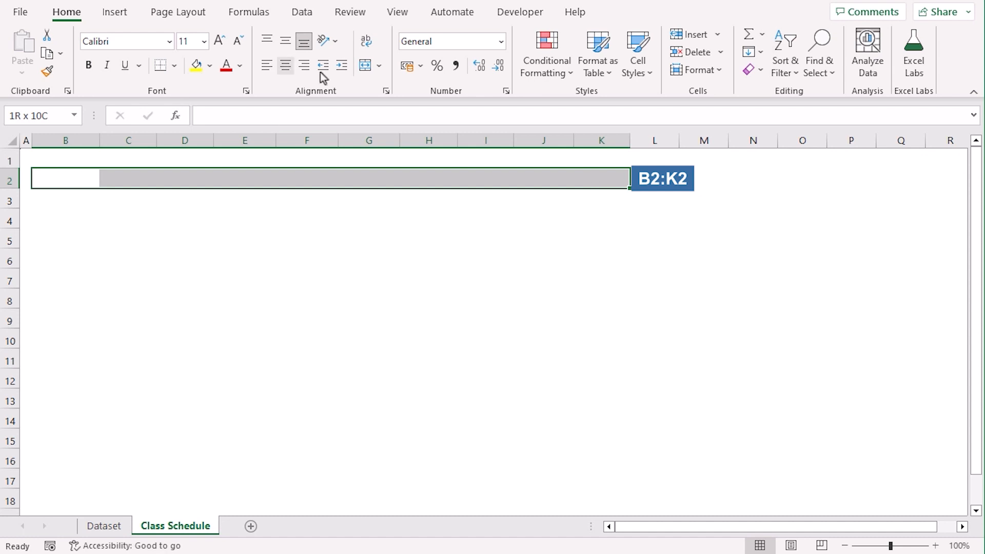
click(366, 66)
click(638, 51)
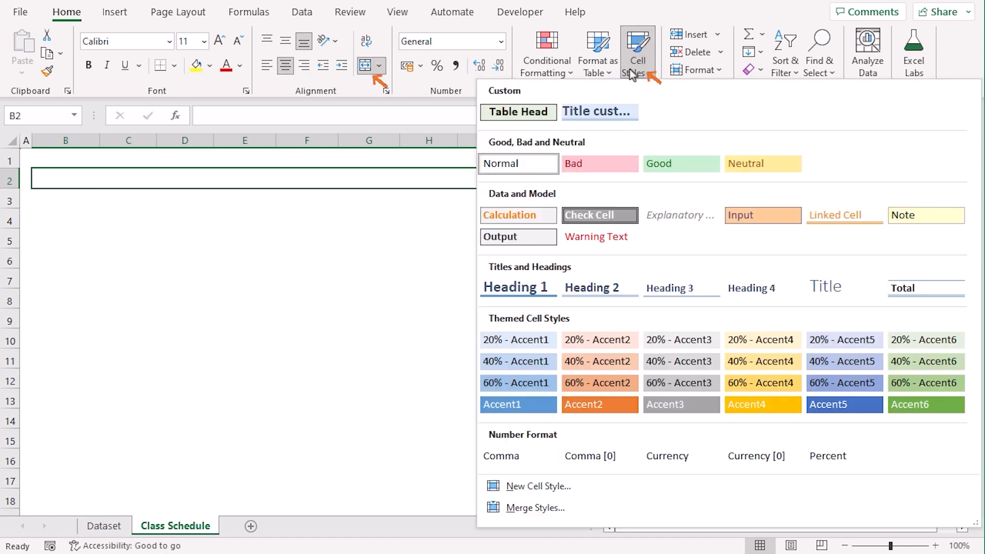
key(Escape)
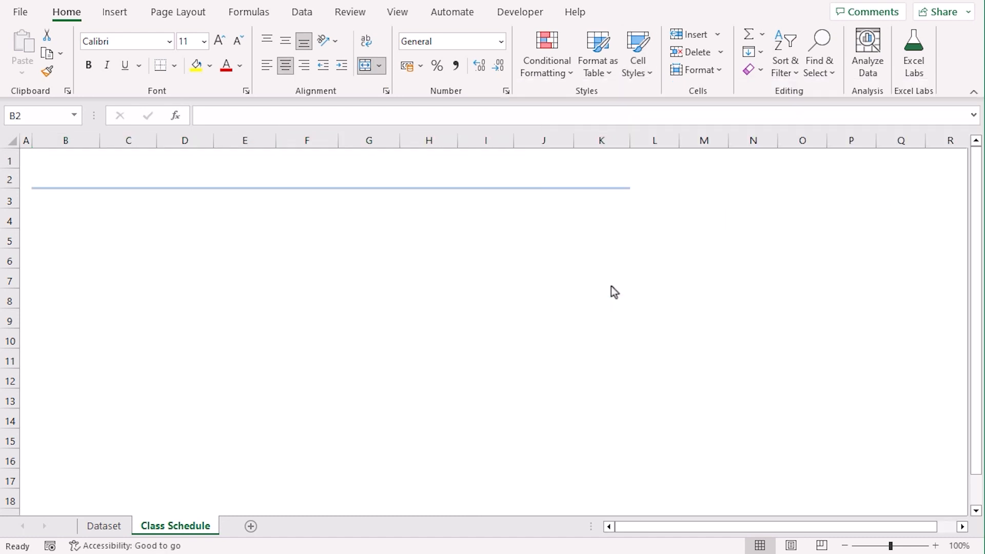
Enter the title "Making a Class Schedule" in the merged B2 cell and set its font size to 14.
text(M)
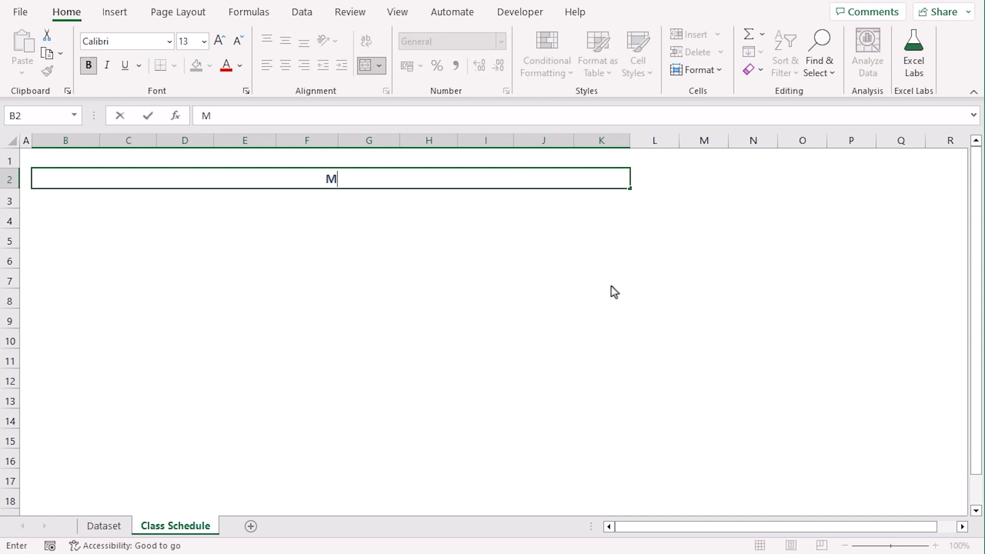
text(aking a Class Schedule)
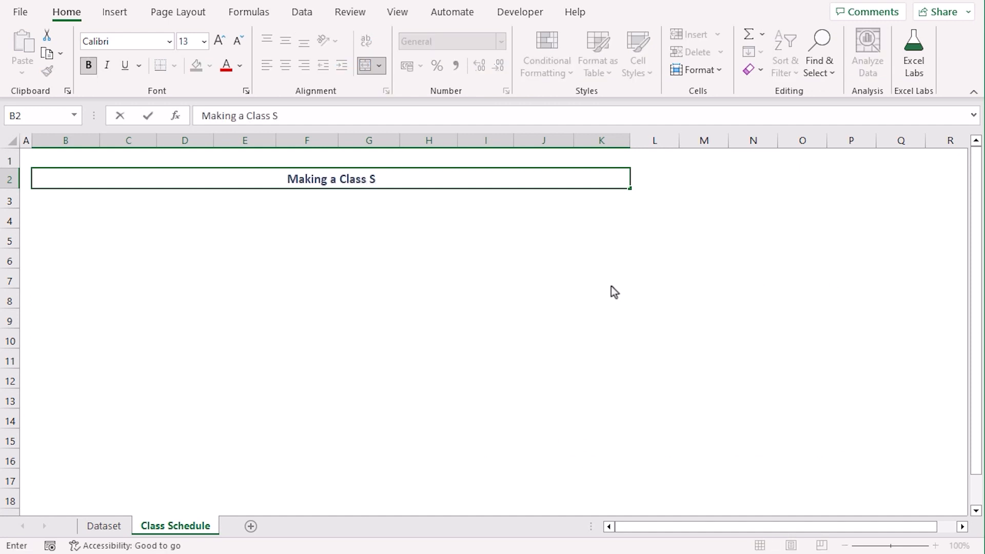
key(ctrl+Return)
click(219, 47)
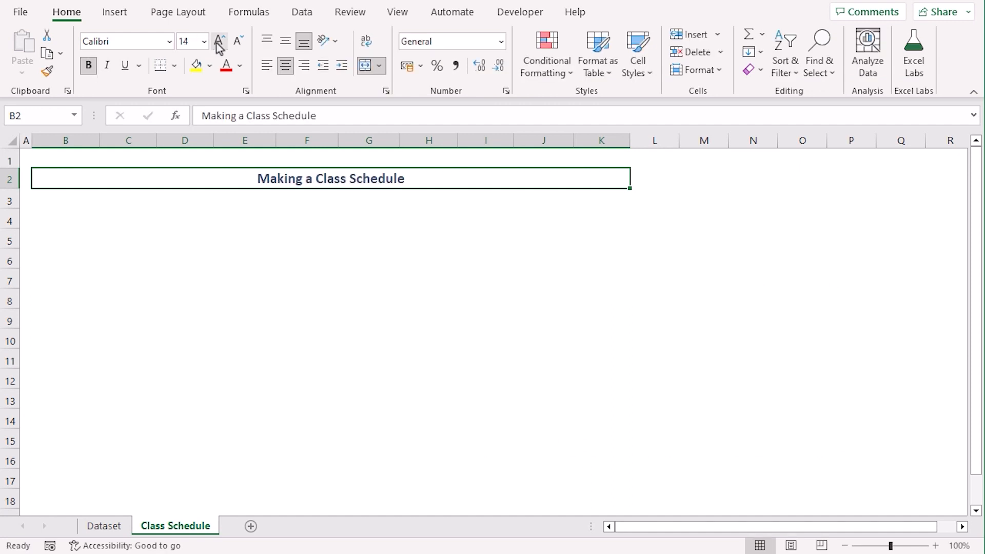
click(805, 263)
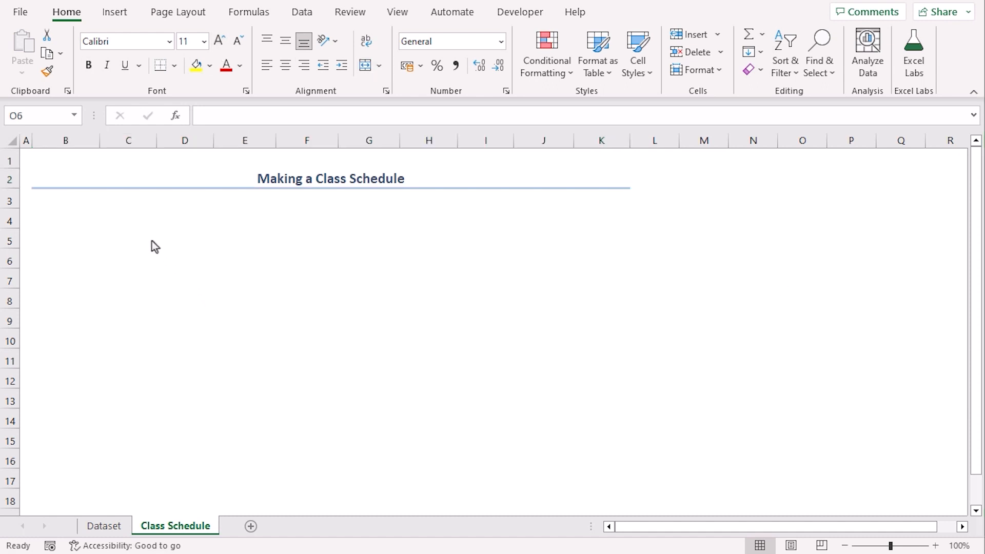
Merge and center cells C4:K4 and enter the heading "Periods".
click(123, 219)
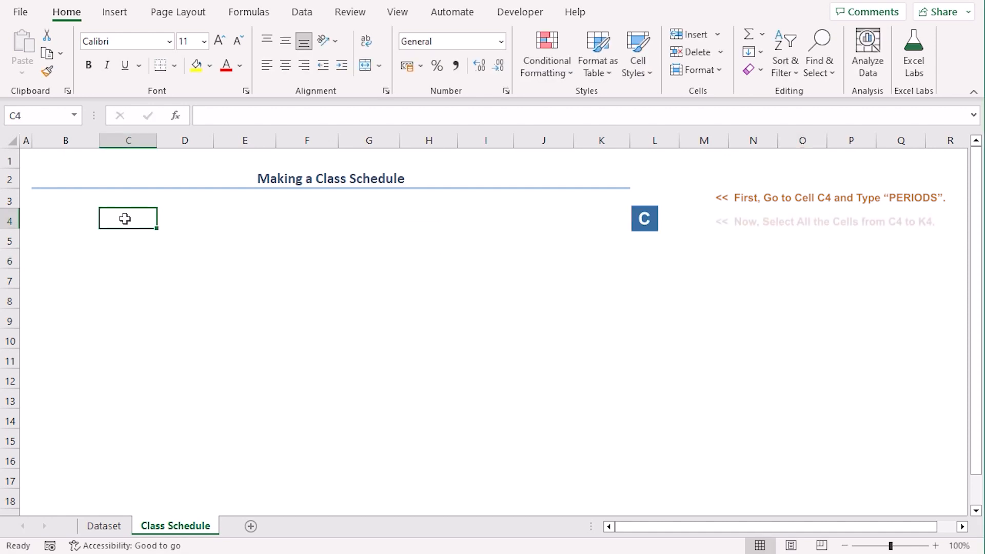
shift+click(607, 220)
click(365, 65)
text(P)
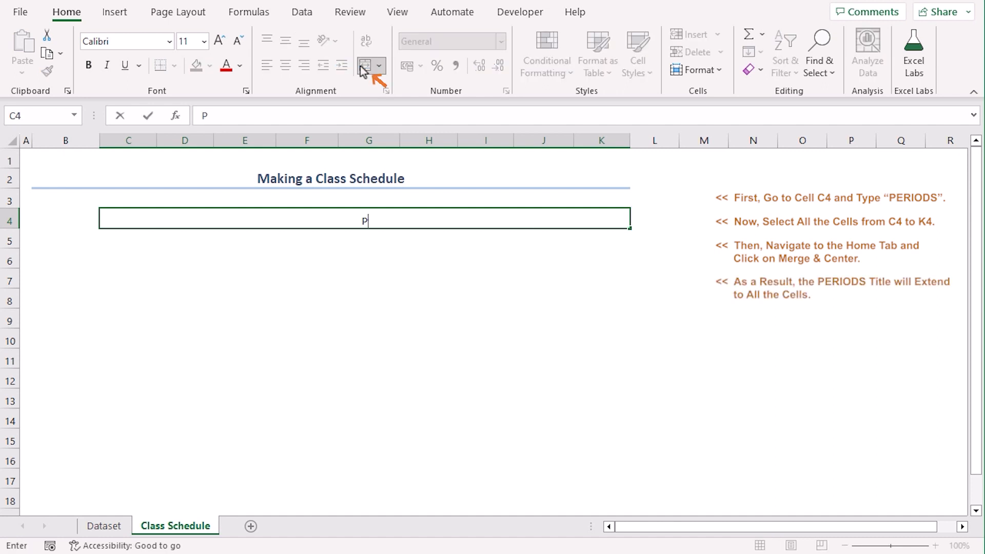
text(eriods)
key(Return)
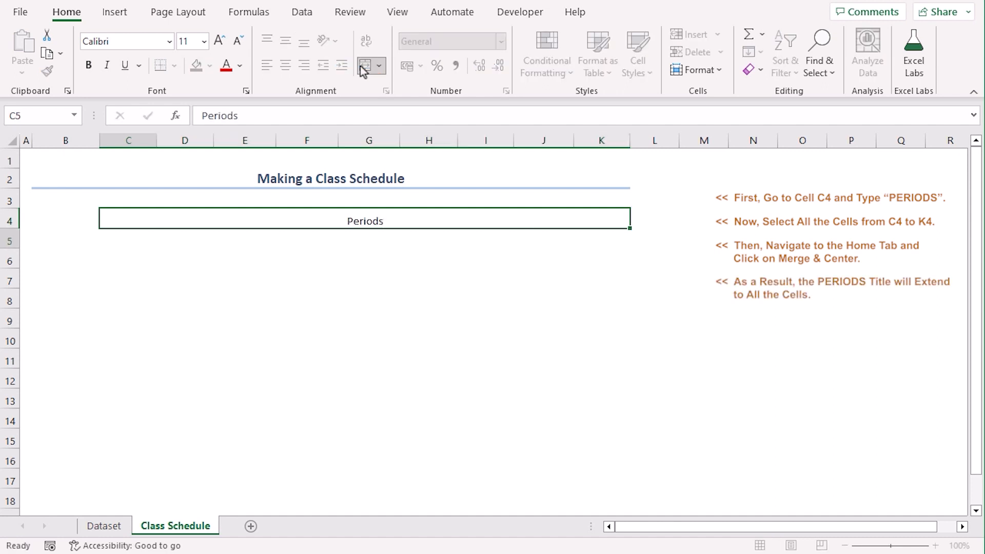
Format the "Periods" heading as bold, size 12, and vertically middle-aligned.
click(390, 220)
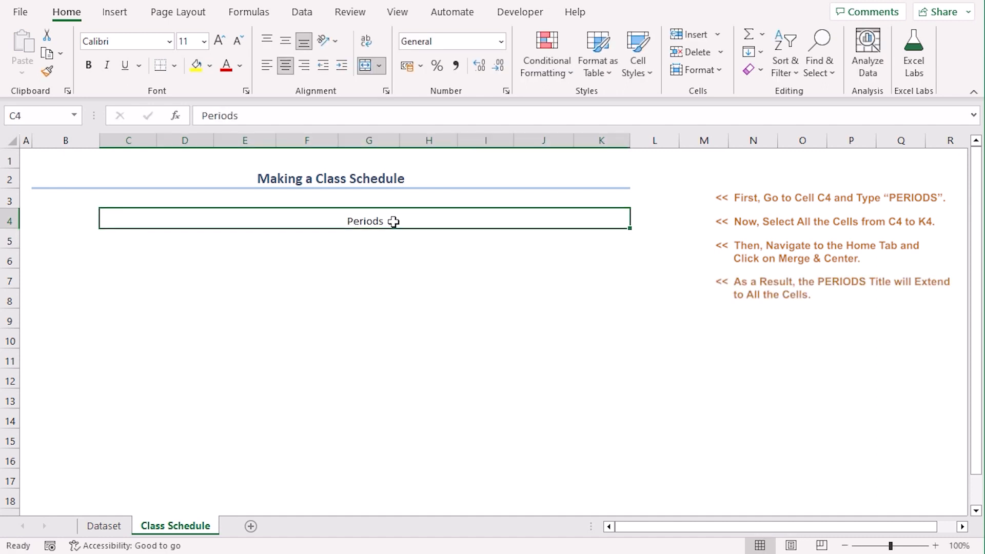
click(90, 68)
click(204, 42)
click(198, 126)
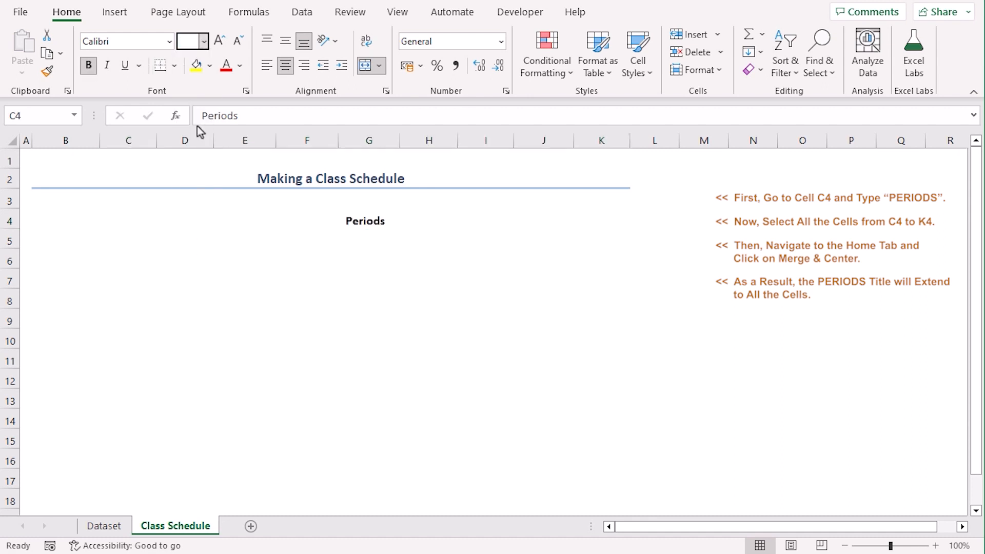
click(286, 42)
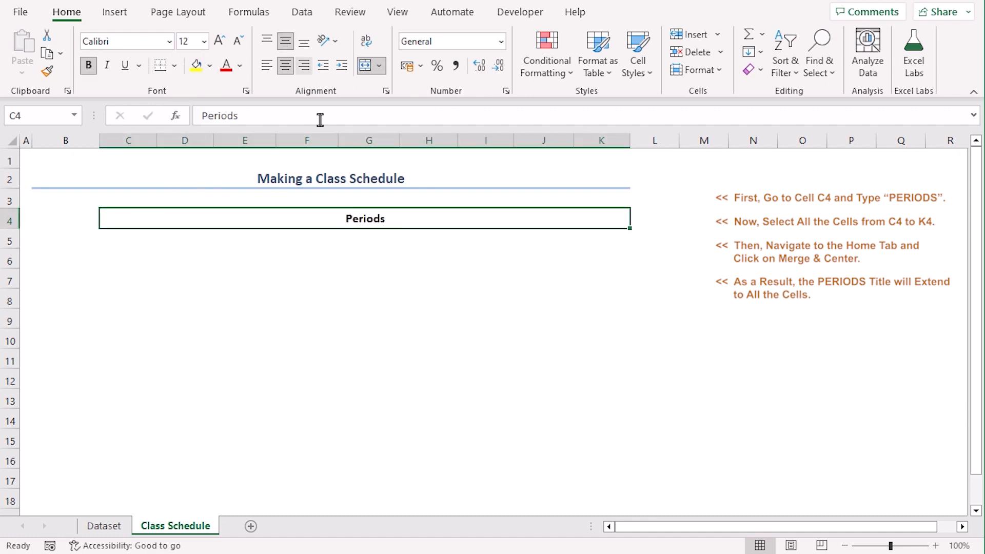
Apply All Borders to the schedule range B4:K11.
click(70, 218)
drag(70, 218, 70, 354)
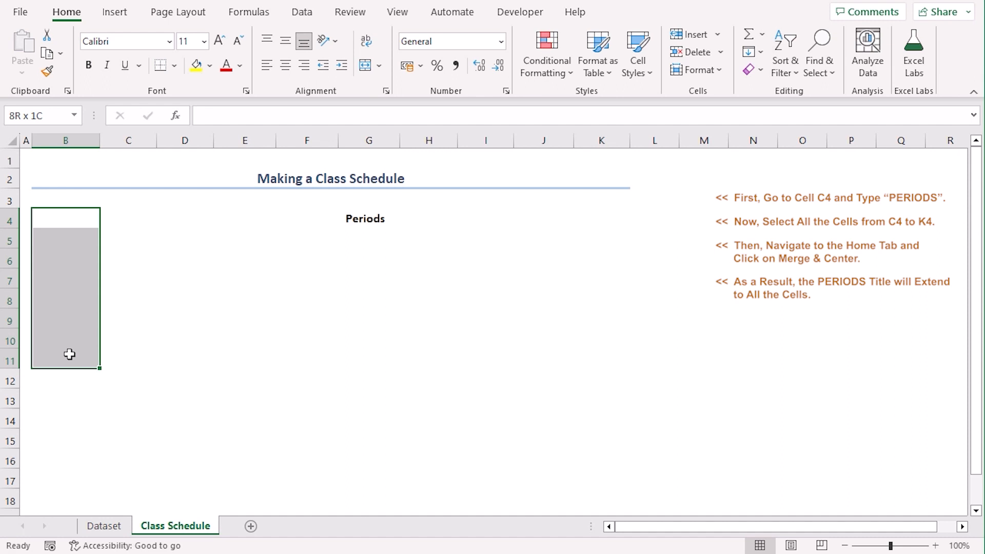
drag(69, 354, 603, 359)
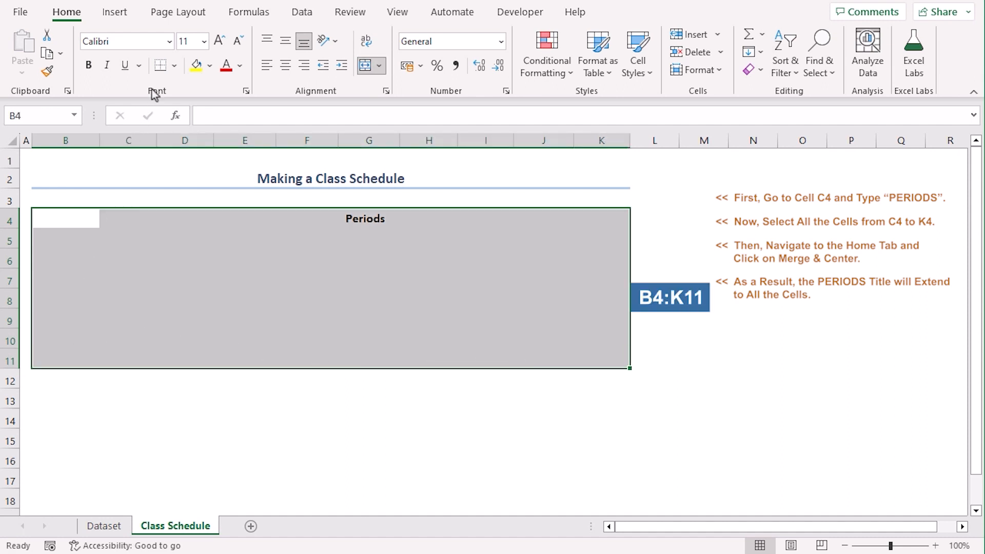
click(174, 65)
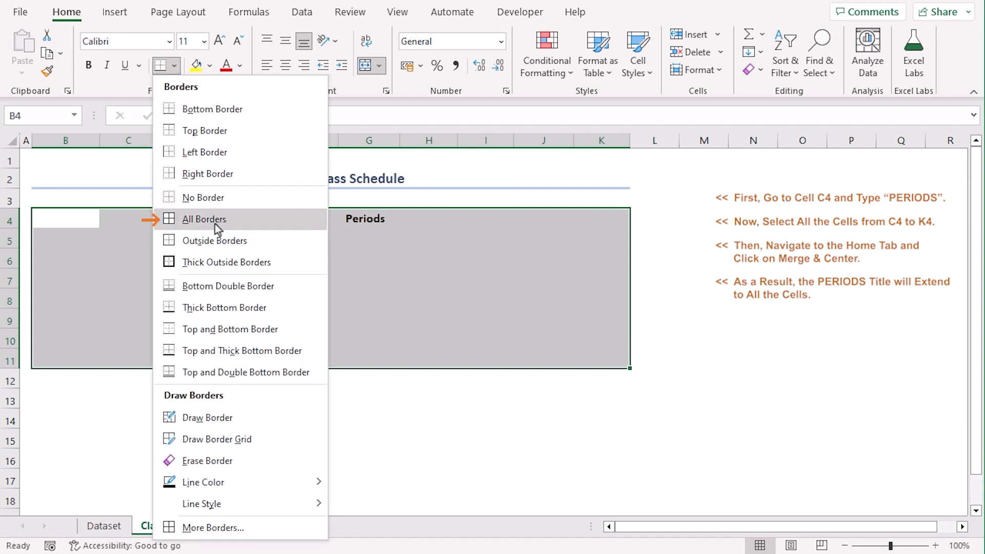
click(239, 218)
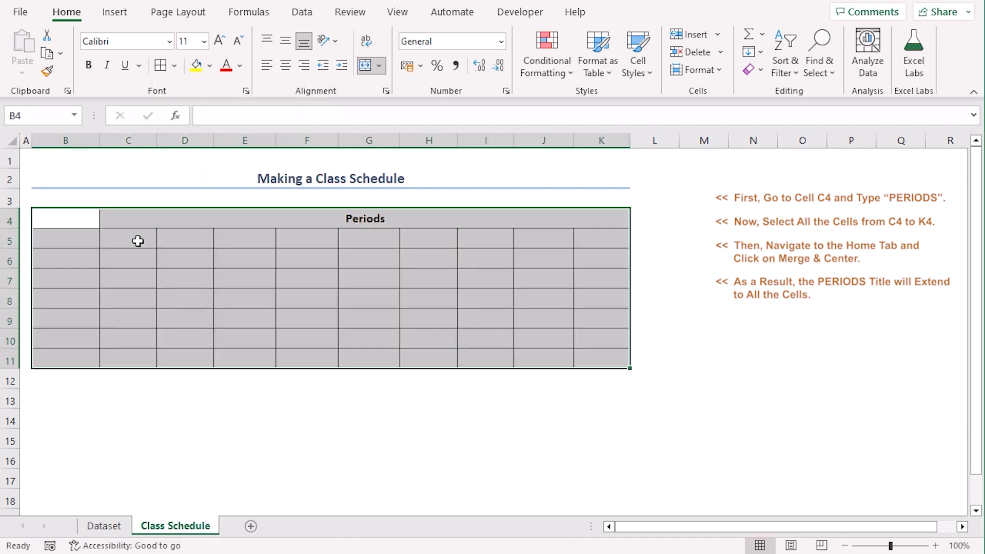
Format cells C5:K5 with the Time number format.
click(138, 240)
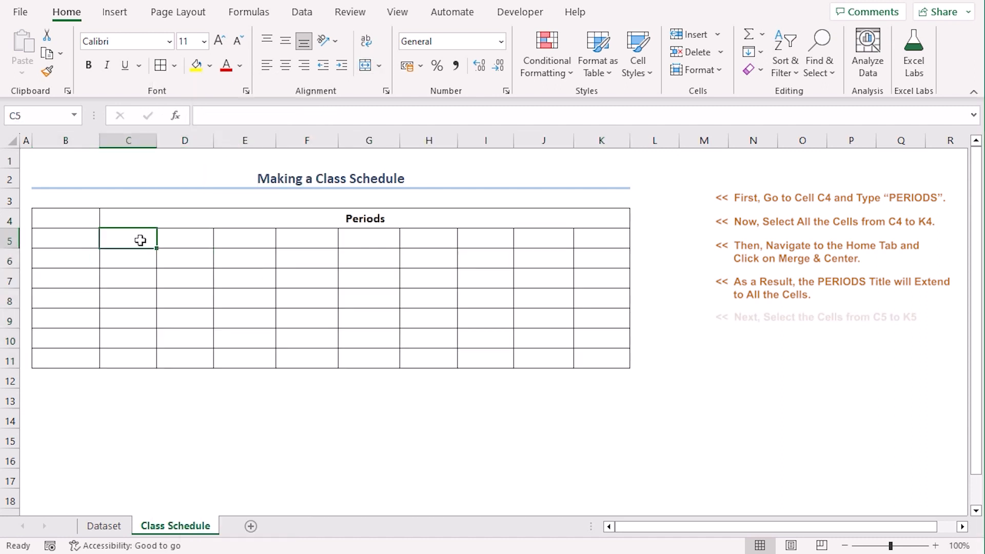
shift+click(602, 244)
click(501, 41)
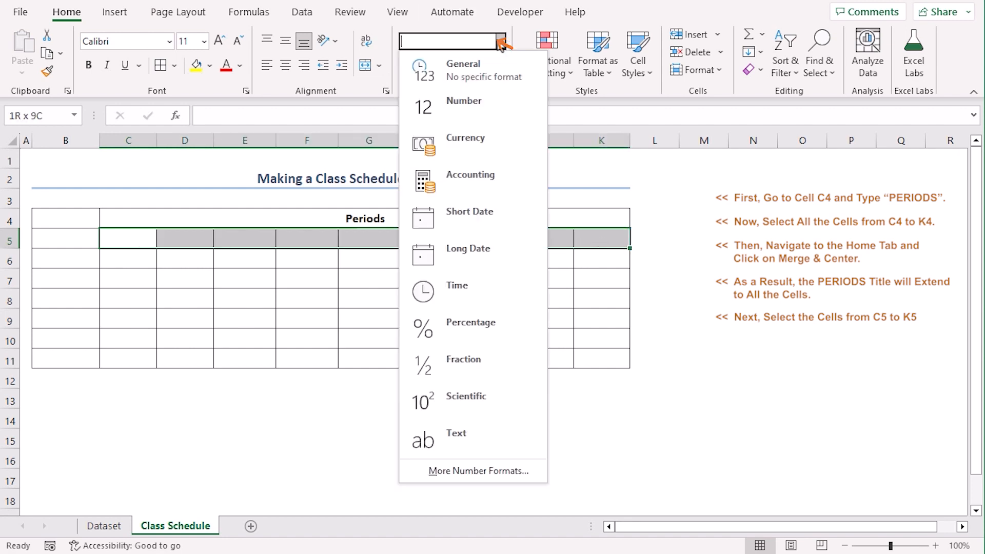
click(474, 289)
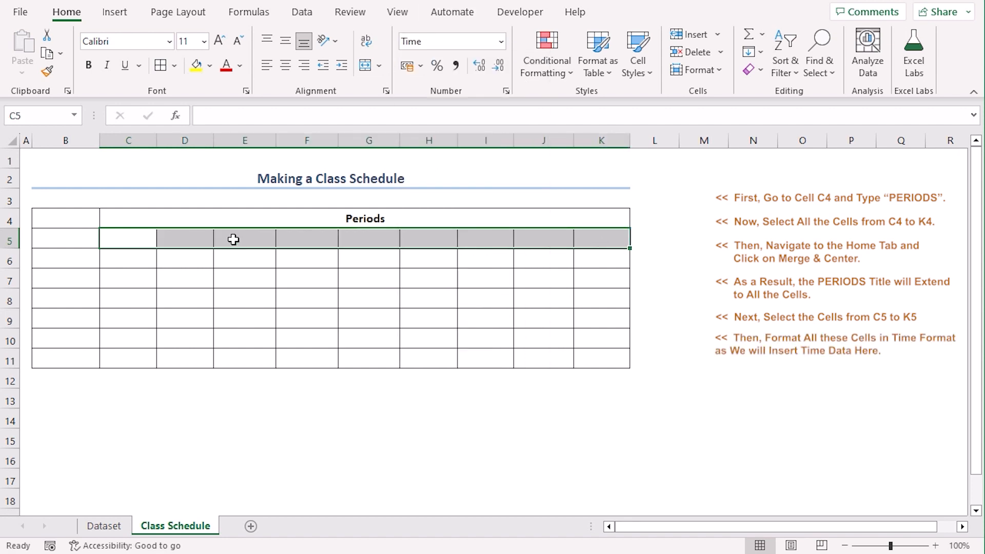
Enter 8 am in C5 and fill the hourly times across row 5 through K5, ending at 16:00:00.
click(142, 242)
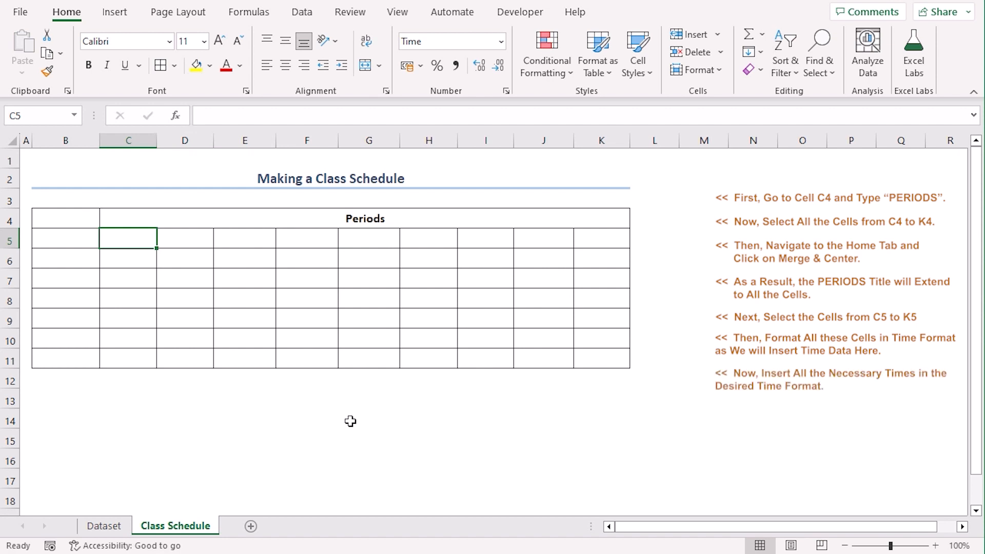
text(8 am)
click(110, 242)
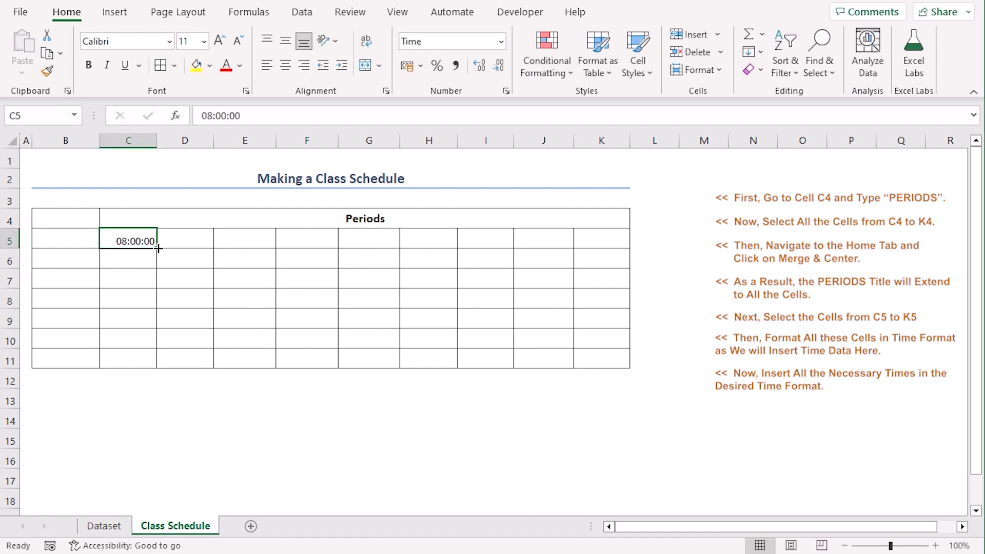
drag(157, 249, 612, 248)
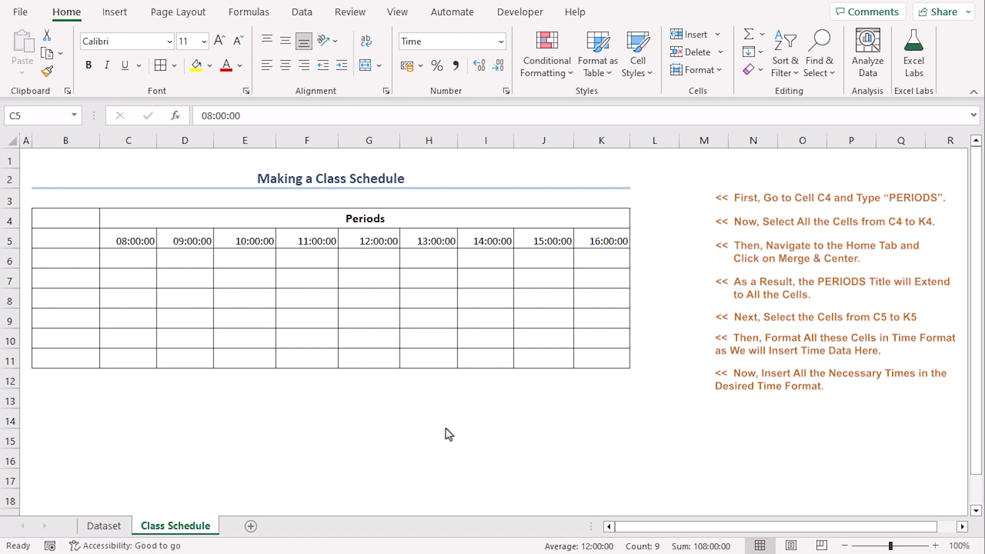
Merge and center cells G6:G11, middle-align them vertically, and enter "Break".
click(376, 258)
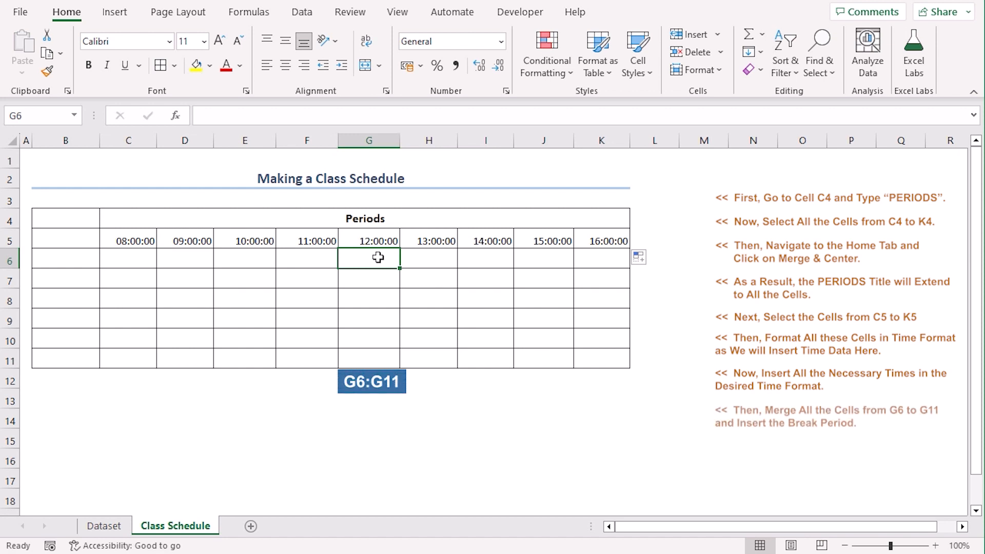
drag(378, 257, 372, 364)
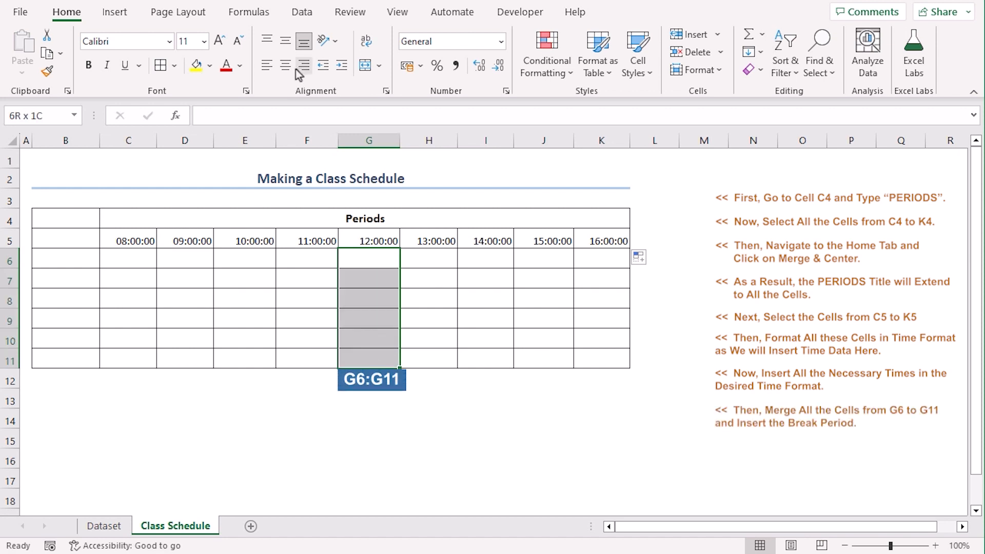
click(364, 66)
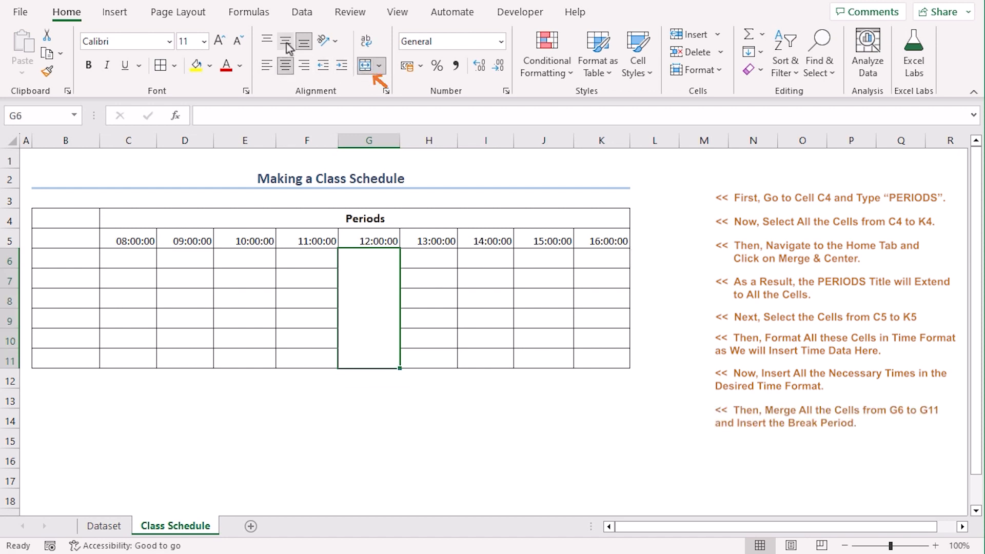
text(Break)
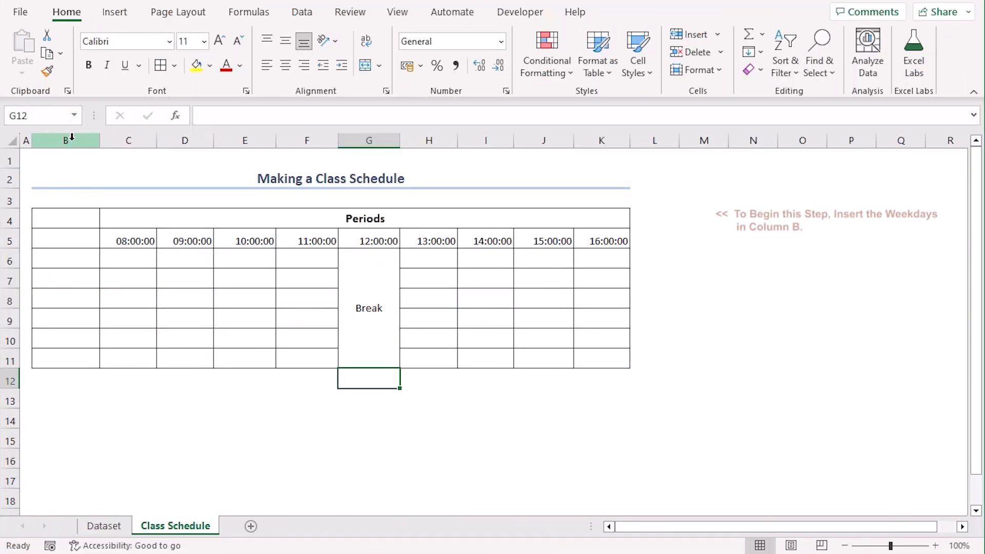
Fill cells B6:B11 with the weekdays from Monday to Saturday.
click(70, 259)
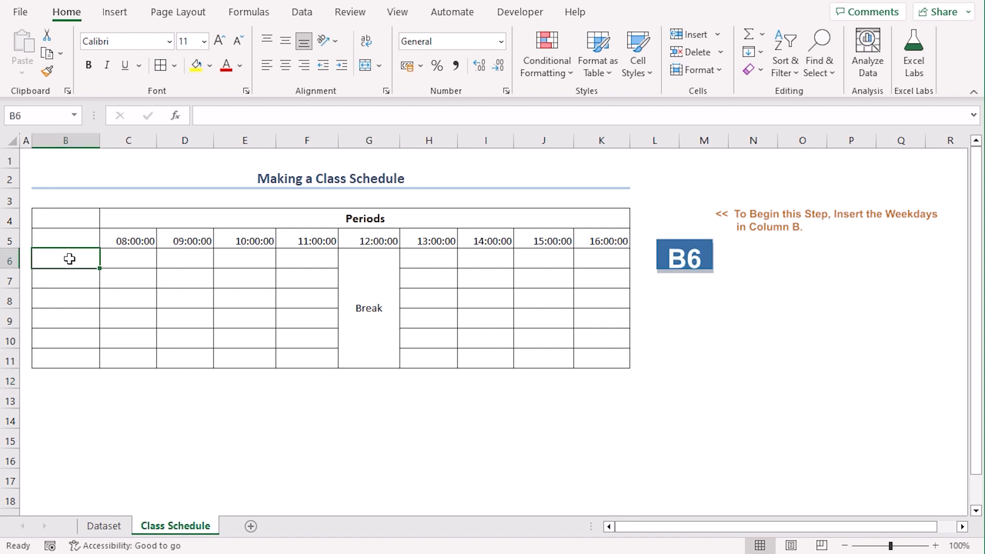
text(Monday)
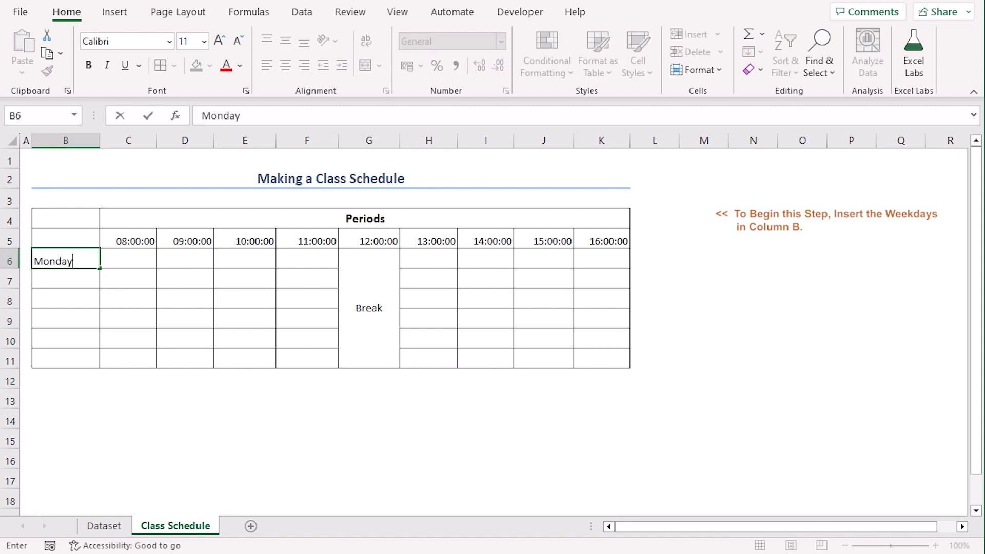
key(Return)
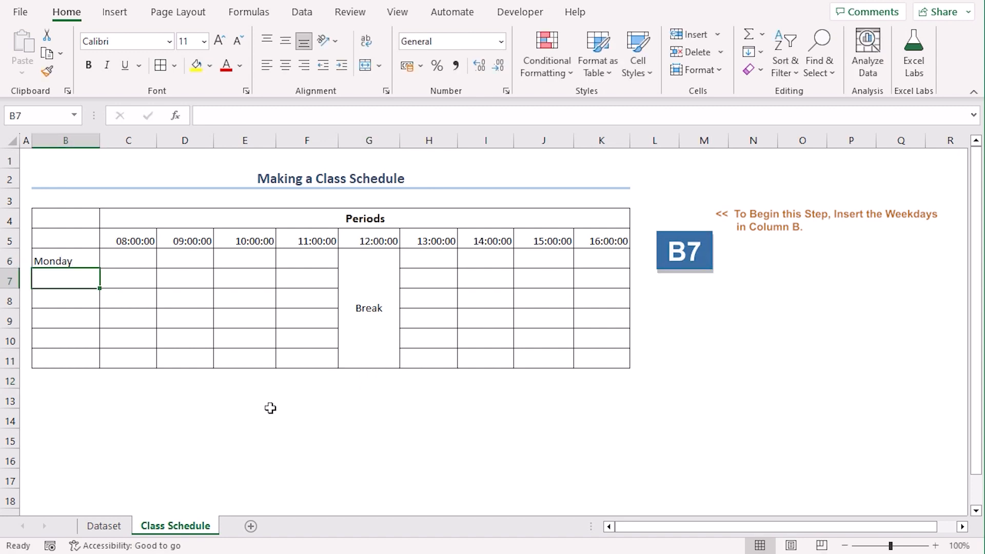
text(Tues)
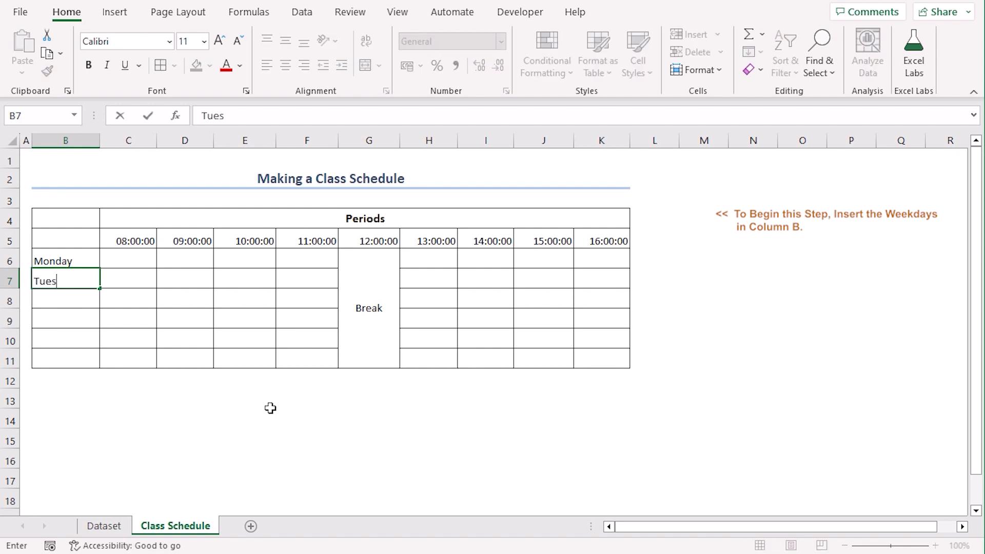
text(day)
key(Return)
drag(88, 261, 100, 365)
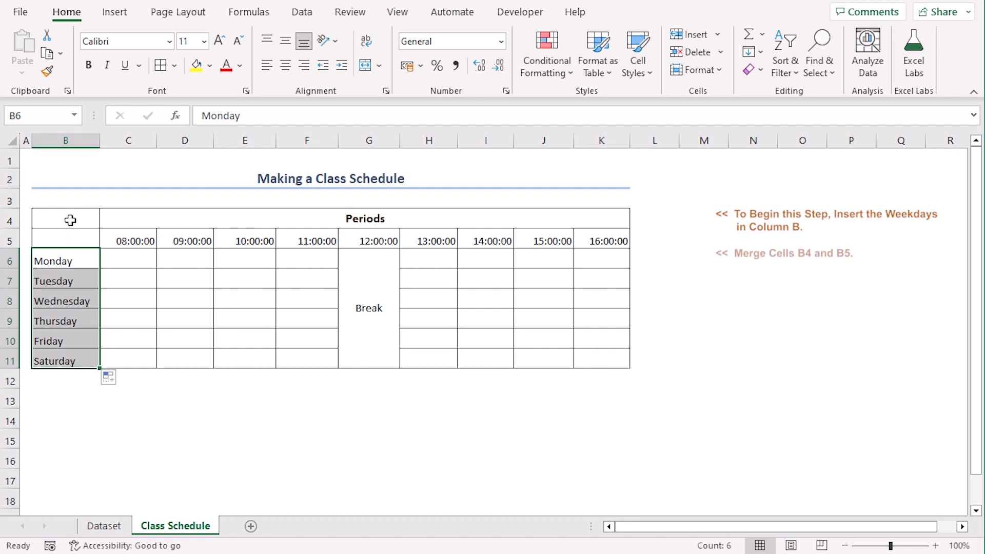
Merge and center cells B4:B5 and align the merged cell vertically to the middle.
drag(69, 218, 68, 243)
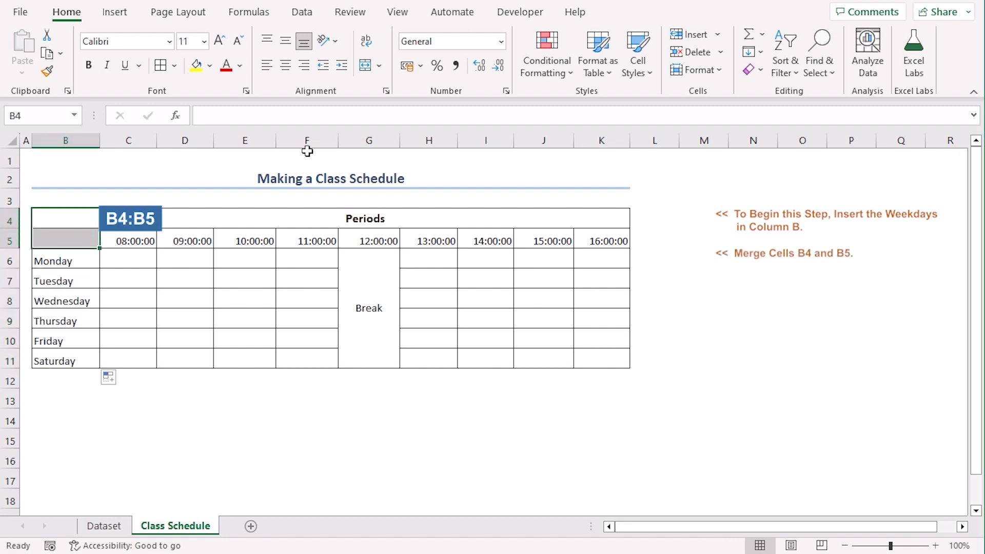
click(365, 69)
click(286, 43)
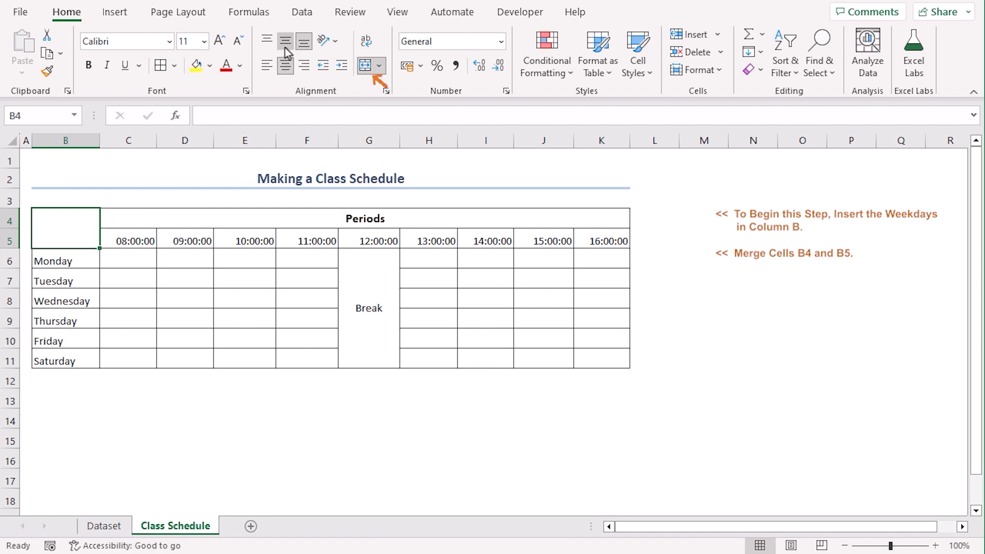
Enter "Days" in merged cell B4, make it bold and increase its font size to 12.
text(Days)
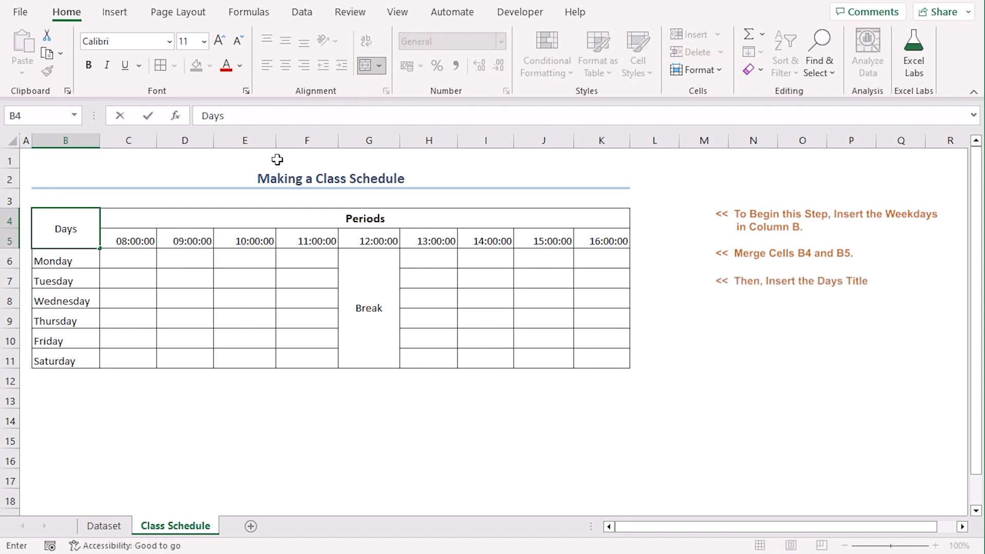
key(ctrl+Return)
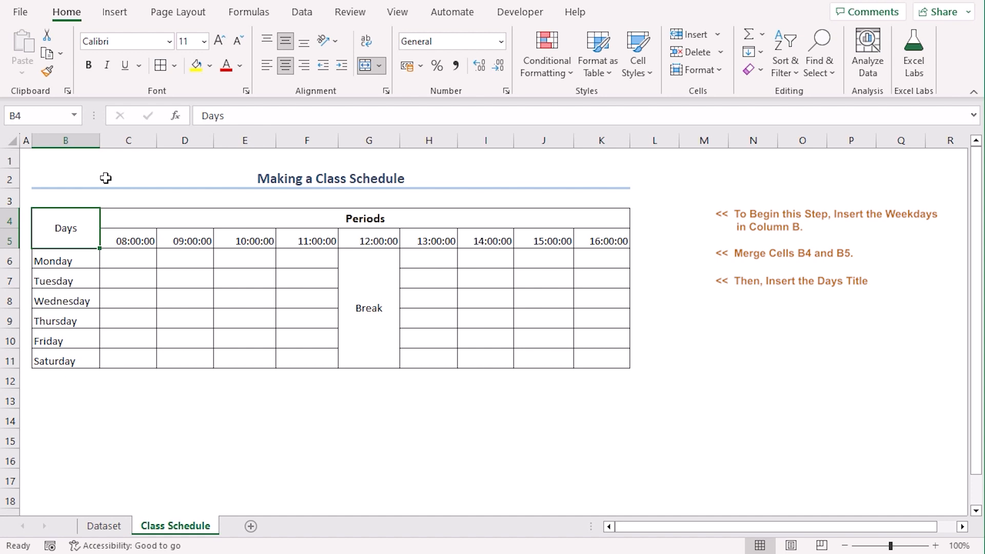
click(88, 66)
click(219, 41)
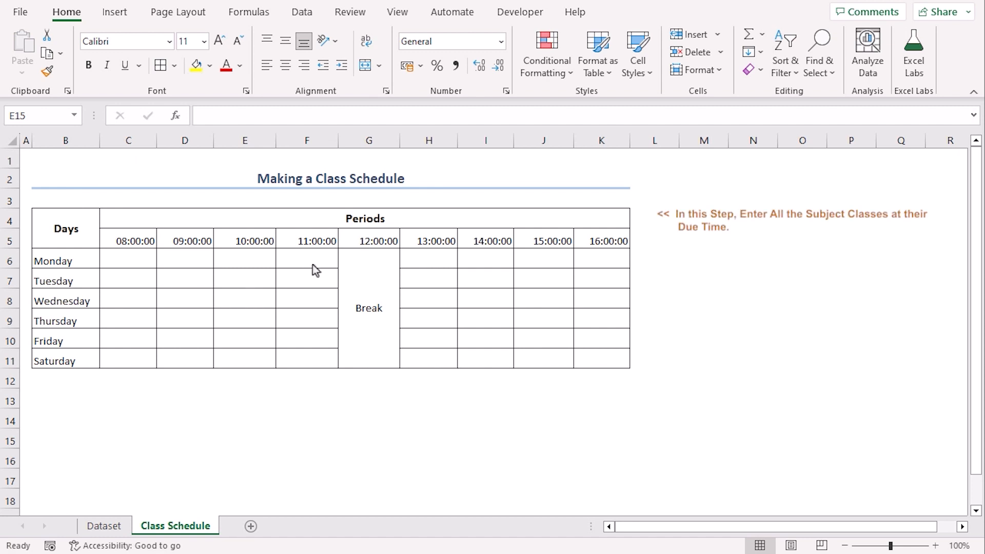
Enter Monday's morning subjects Maths, Physics, Chemistry and Biology in cells C6 to F6.
click(139, 259)
text(Maths)
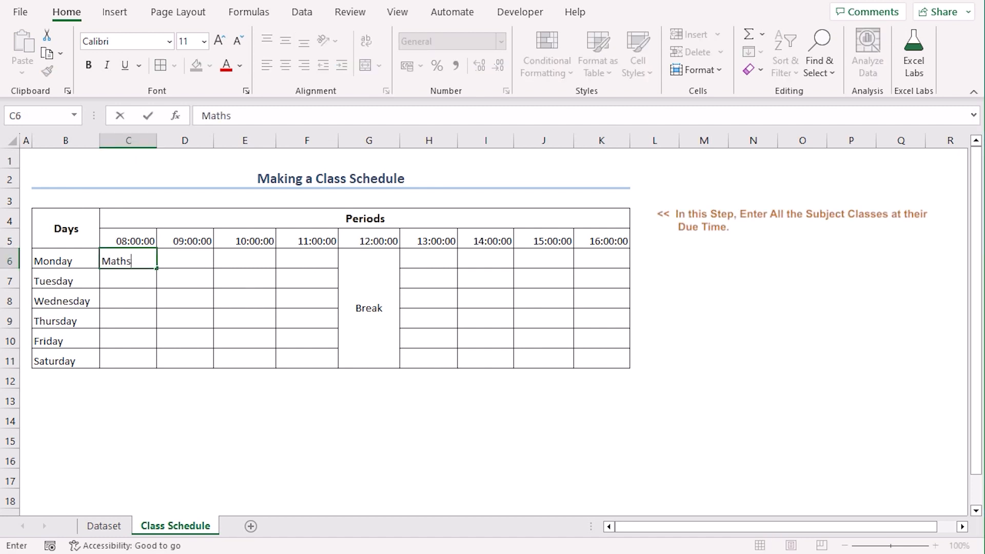
key(Tab)
text(Physi)
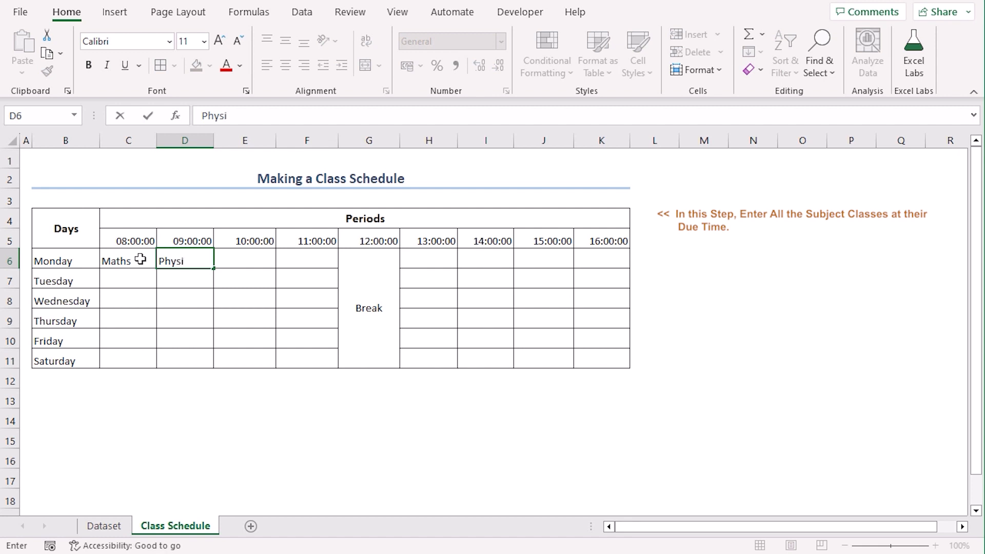
text(cs)
key(Tab)
text(Chemistry)
key(Tab)
text(B)
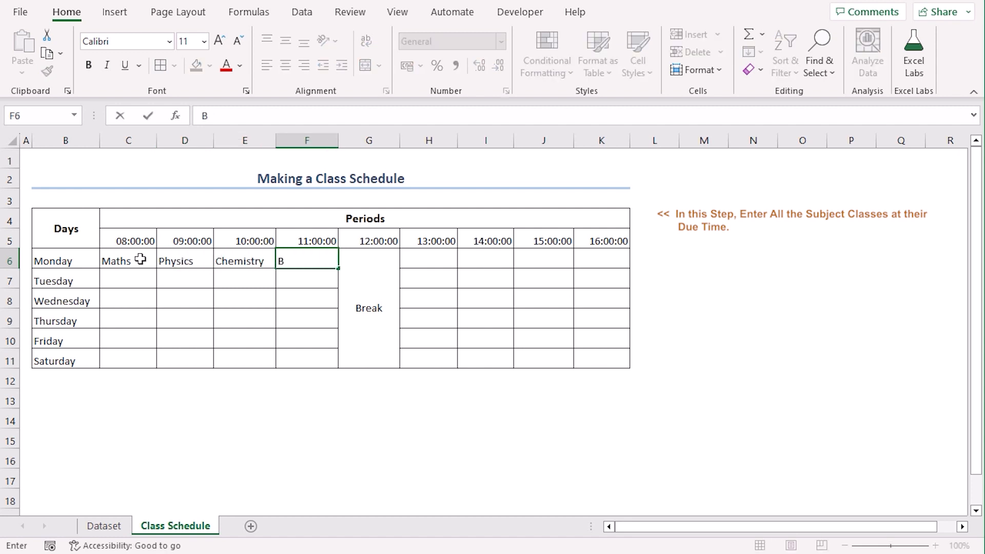
text(iology)
key(Tab)
Enter Monday's afternoon subjects Sociology, Geology, Economics and English in cells H6 to K6.
key(Tab)
text(Soc)
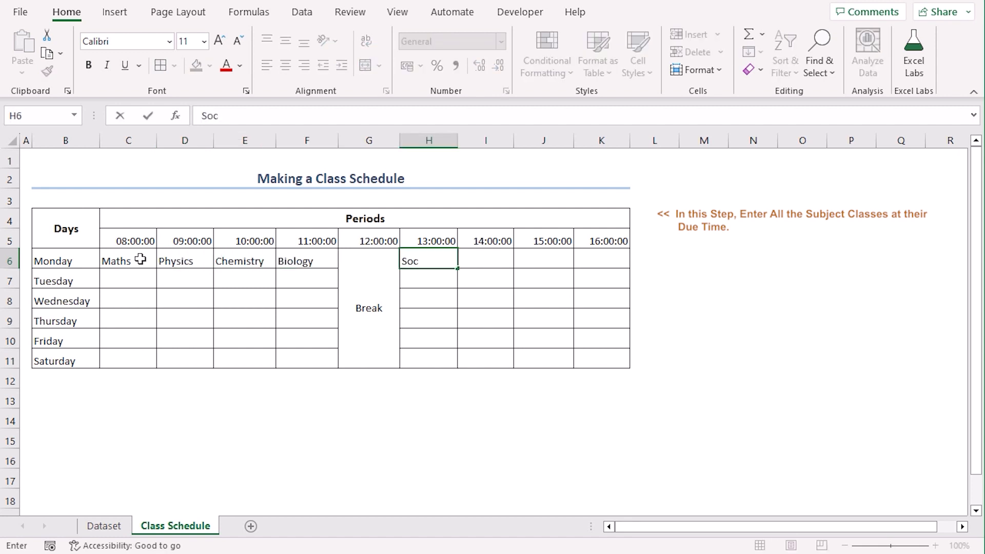
text(iology)
key(Tab)
text(Ge)
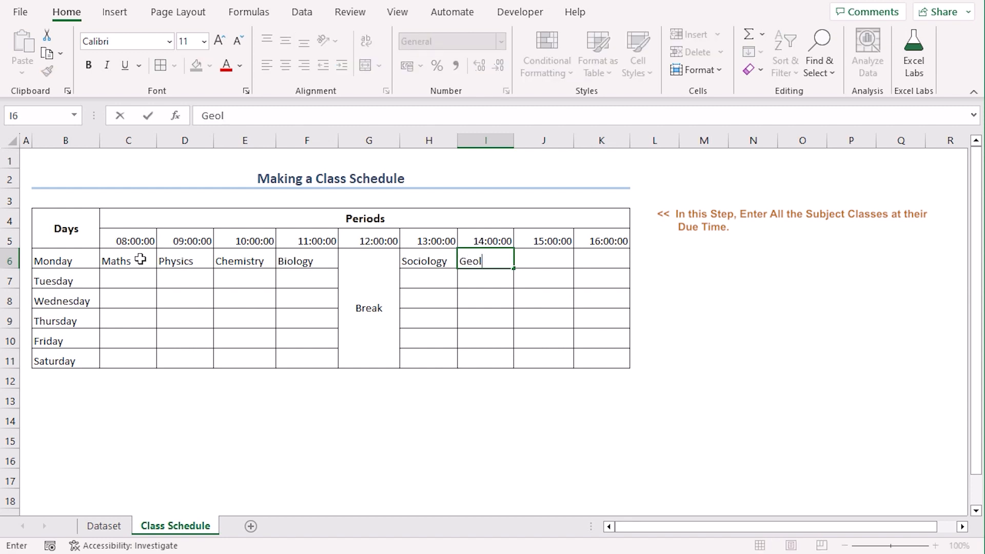
text(ology)
key(Tab)
text(E)
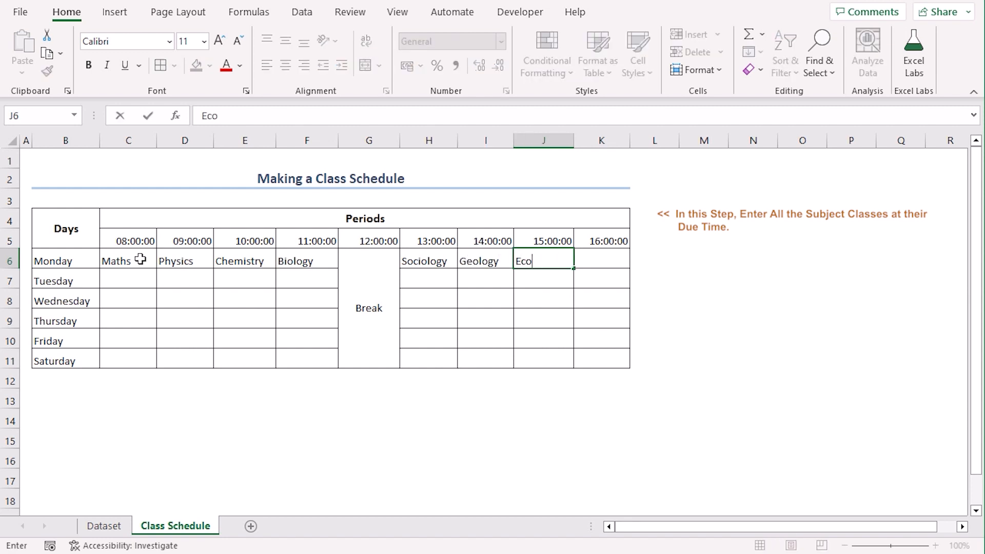
text(conomics)
key(Tab)
text(E)
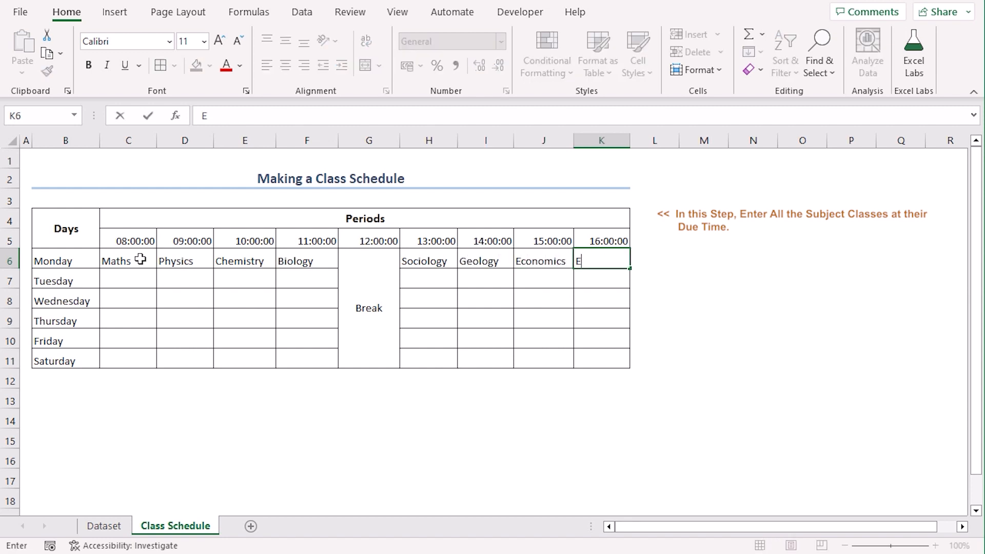
text(nglish)
key(Return)
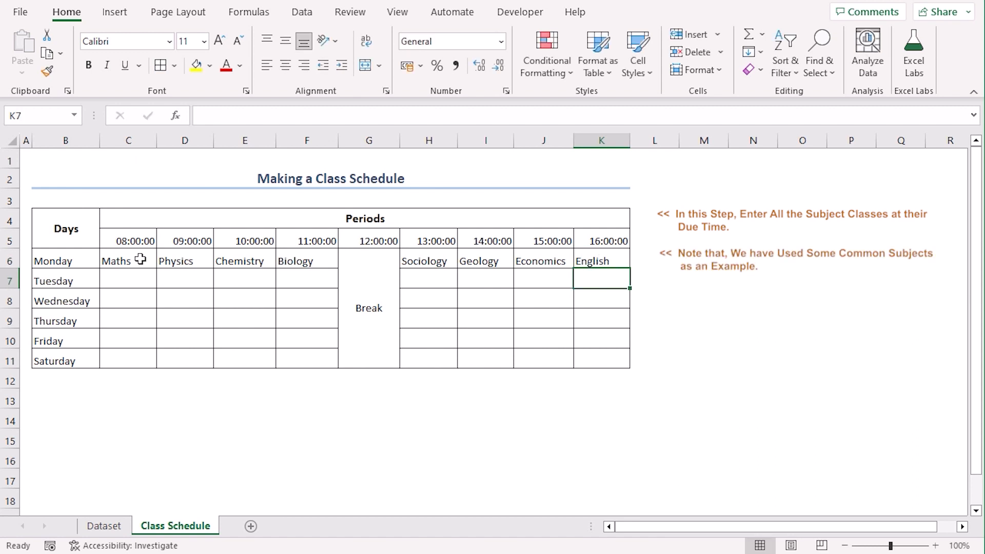
Fill Tuesday's first period in C7 with the formula =F6, referencing Monday's Biology class.
click(141, 278)
text(=)
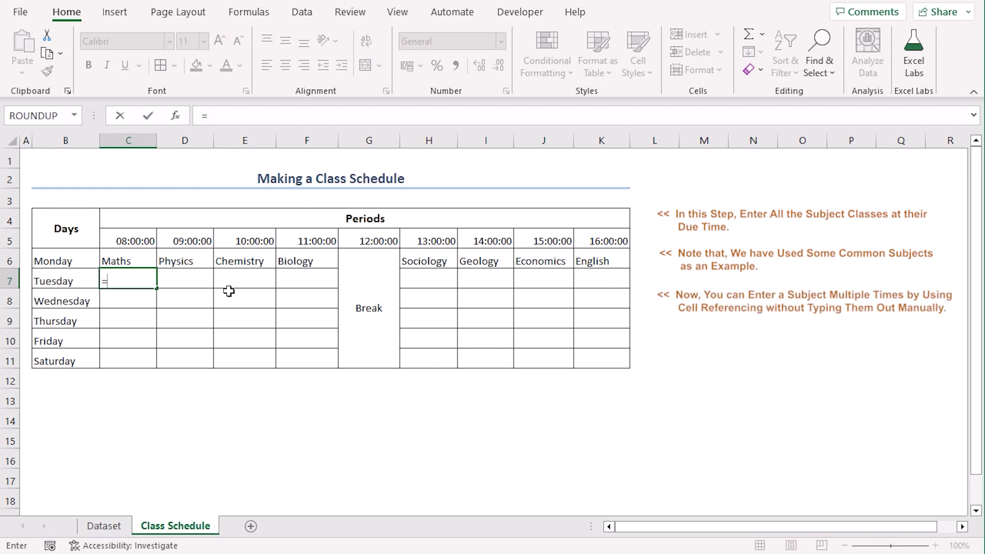
click(304, 256)
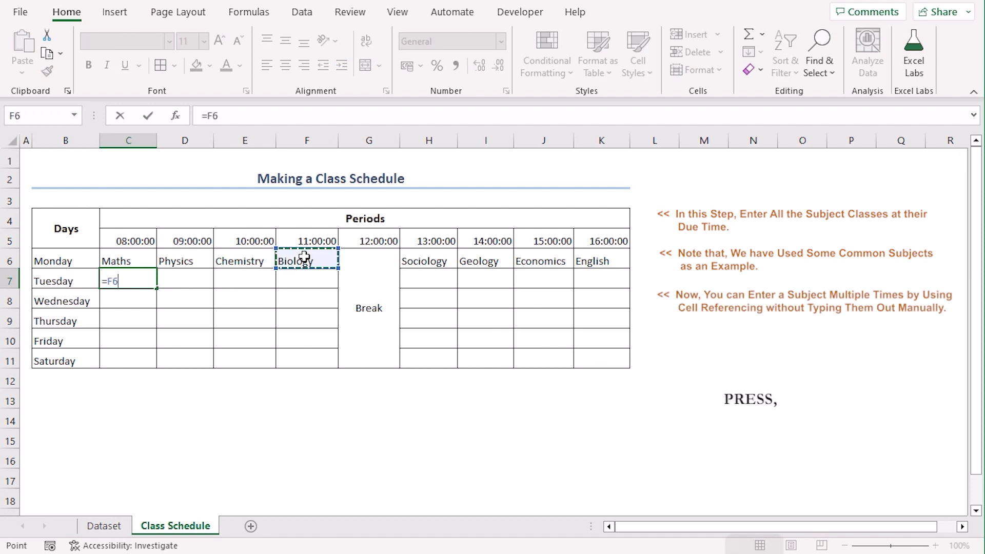
key(Return)
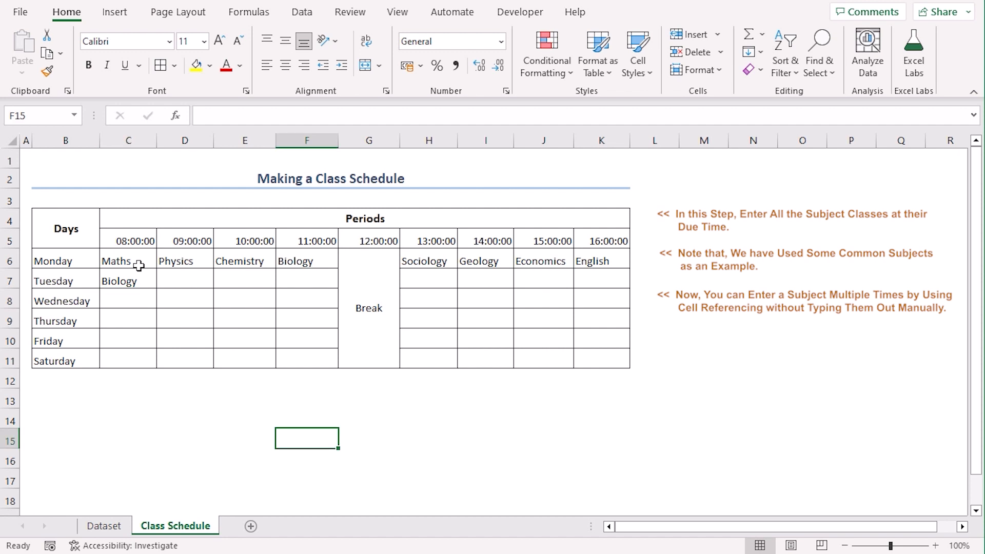
Copy Monday's morning subjects C6:F6 into the Thursday and Saturday rows, starting at C9 and C11.
drag(139, 266, 307, 260)
key(ctrl+c)
click(117, 316)
key(ctrl+v)
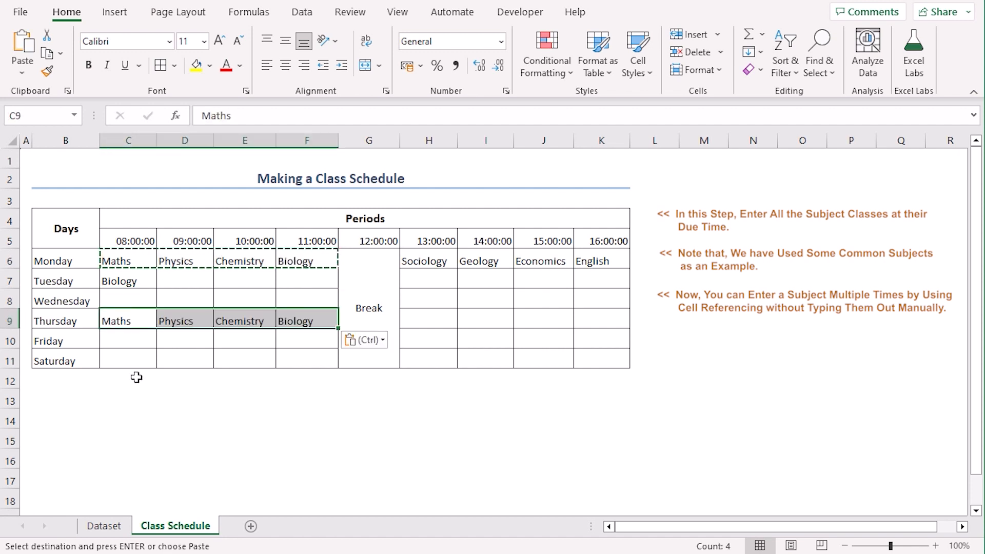
click(123, 364)
key(ctrl+v)
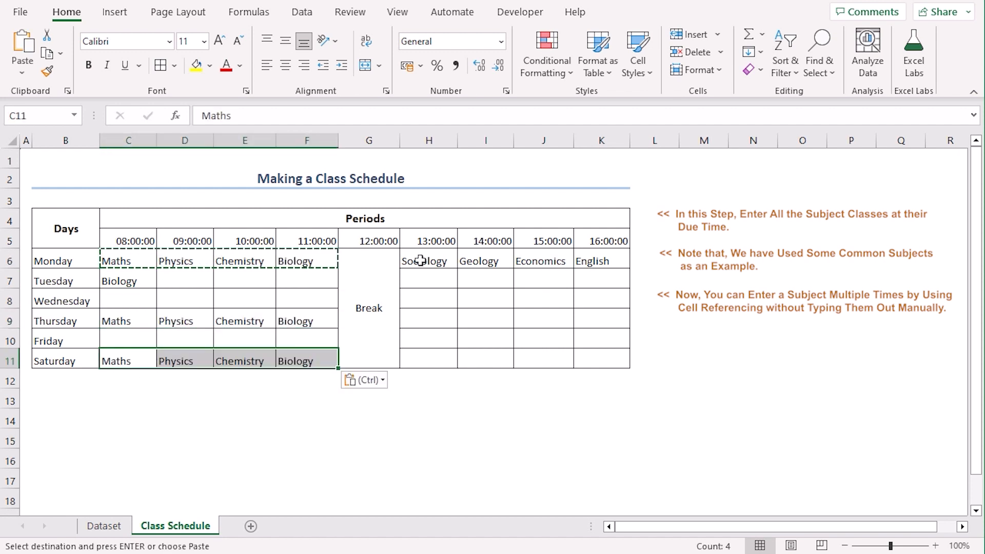
Copy Monday's afternoon subjects H6:K6 into the Thursday and Saturday rows, starting at H9 and H11.
drag(422, 260, 624, 260)
key(ctrl+c)
click(422, 320)
key(ctrl+v)
click(415, 357)
key(ctrl+v)
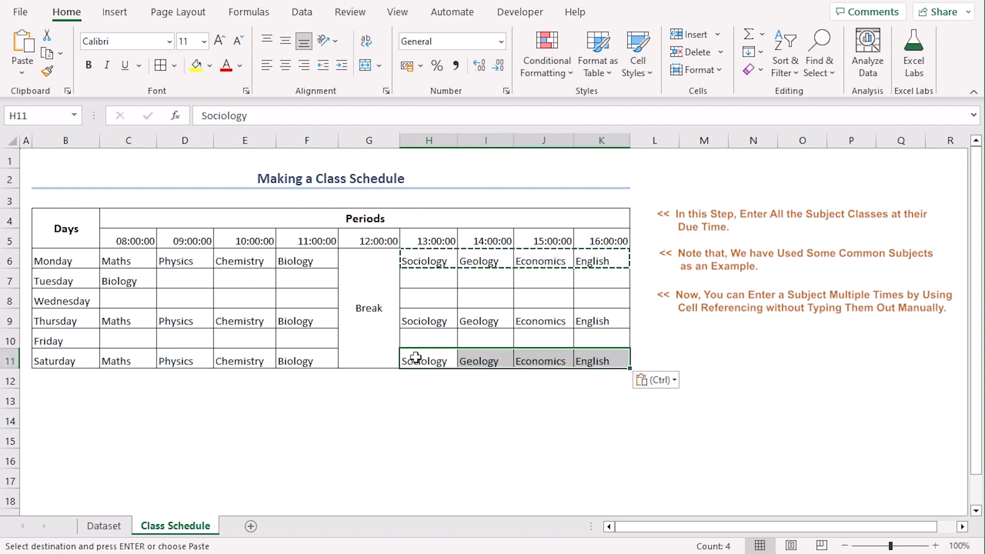
Copy Sociology, Geology and Economics from H6:J6 into D7:F7, C10:E10 and I8:K8.
drag(422, 260, 539, 259)
key(ctrl+c)
click(189, 282)
key(ctrl+v)
click(123, 341)
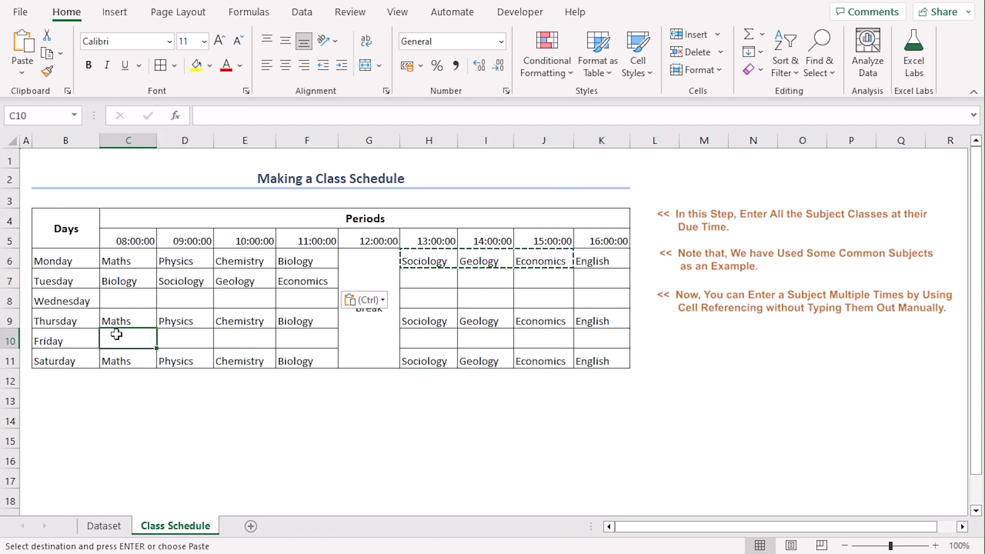
key(ctrl+v)
click(485, 301)
key(ctrl+v)
Complete Tuesday's afternoon by copying C6:E6 into I7:K7 and English from K6 into H7.
drag(123, 260, 237, 256)
key(ctrl+c)
click(466, 281)
key(ctrl+v)
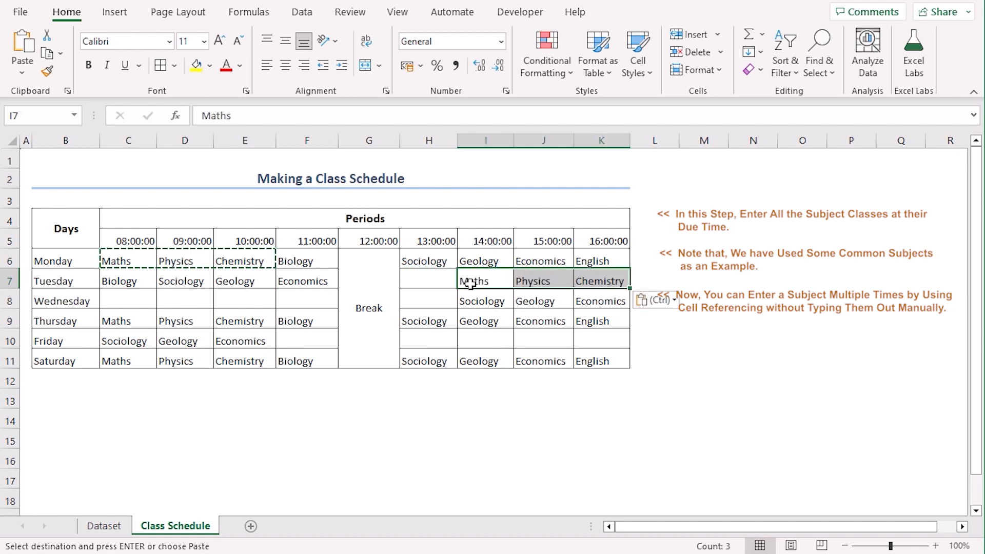
click(595, 261)
key(ctrl+c)
click(440, 277)
key(ctrl+v)
For Wednesday, copy Maths from C6 into H8 and English from K6 into C8.
click(136, 265)
key(ctrl+c)
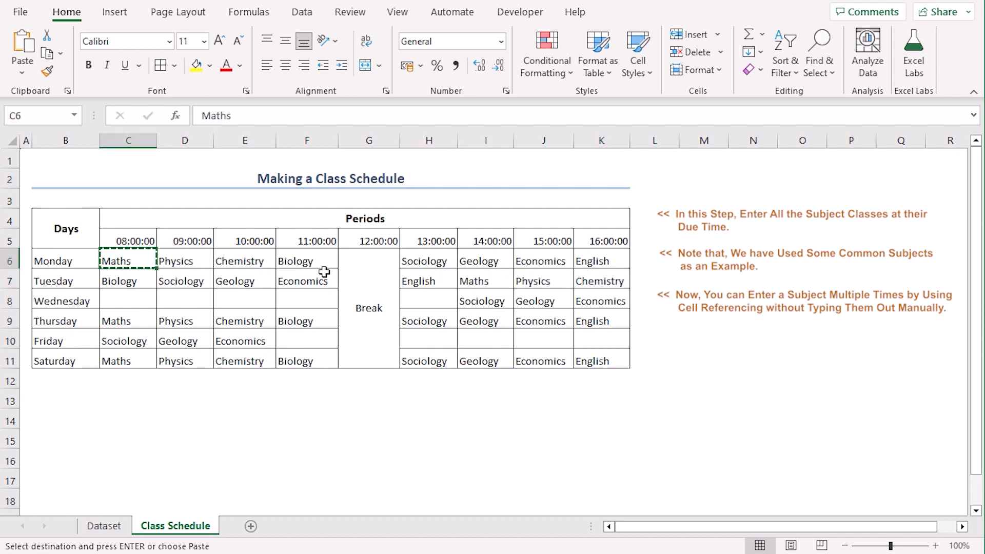
click(405, 301)
key(ctrl+v)
click(603, 260)
key(ctrl+c)
click(123, 301)
key(ctrl+v)
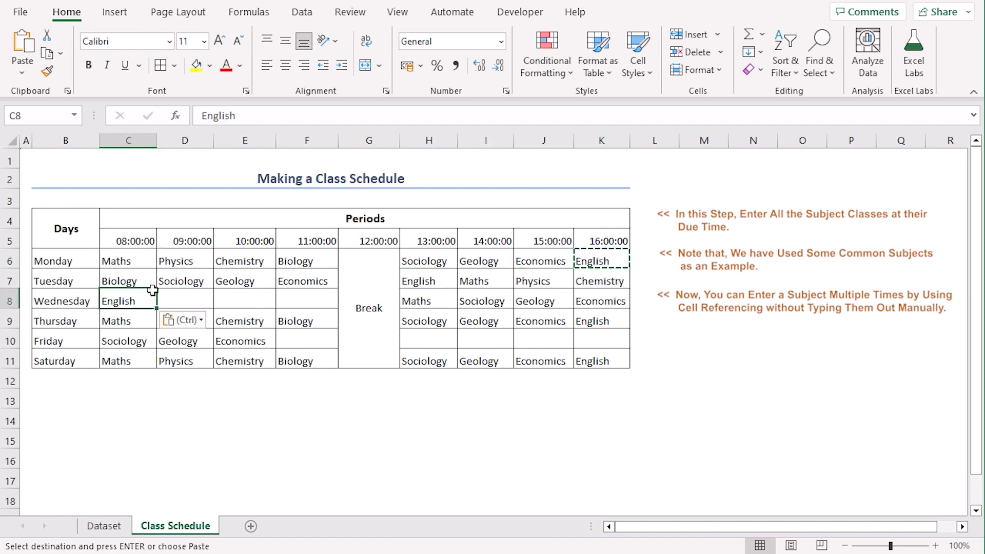
Copy Physics, Chemistry and Biology from D6:F6 into Wednesday's cells D8:F8.
drag(174, 261, 302, 260)
key(ctrl+c)
click(177, 301)
key(ctrl+v)
For Friday, copy Maths from C6 into F10 and Physics, Chemistry and Biology from D6:F6 into H10:J10.
click(121, 264)
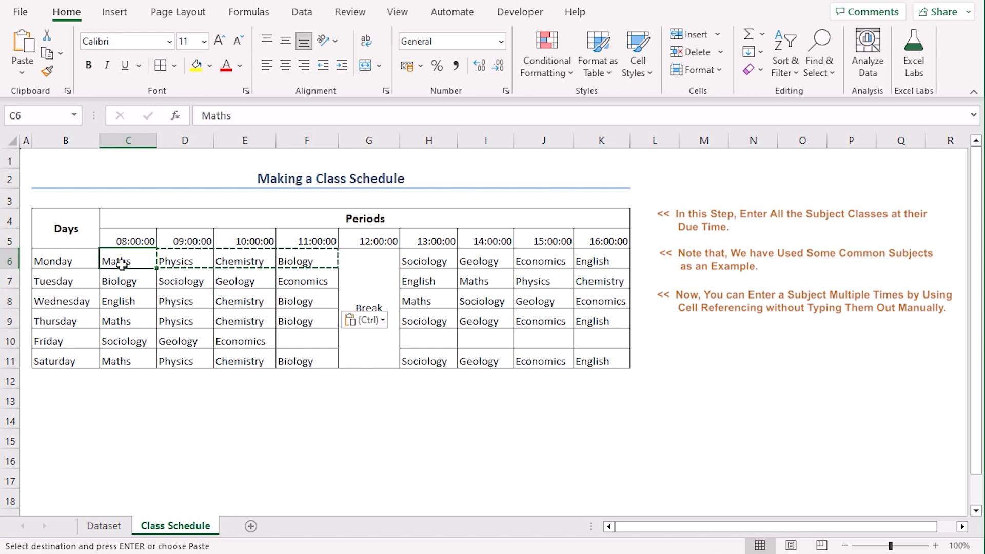
key(ctrl+c)
click(301, 333)
key(ctrl+v)
drag(305, 260, 305, 260)
key(ctrl+c)
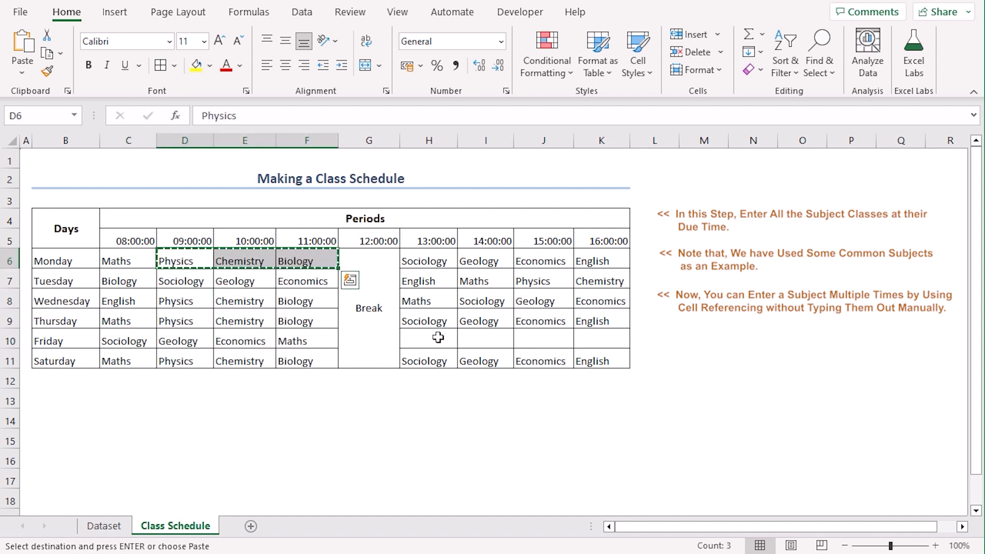
click(429, 340)
key(ctrl+v)
Copy English from K6 into Friday's last period in K10 and clear the copy selection.
click(597, 261)
key(ctrl+c)
click(602, 340)
key(ctrl+v)
key(Escape)
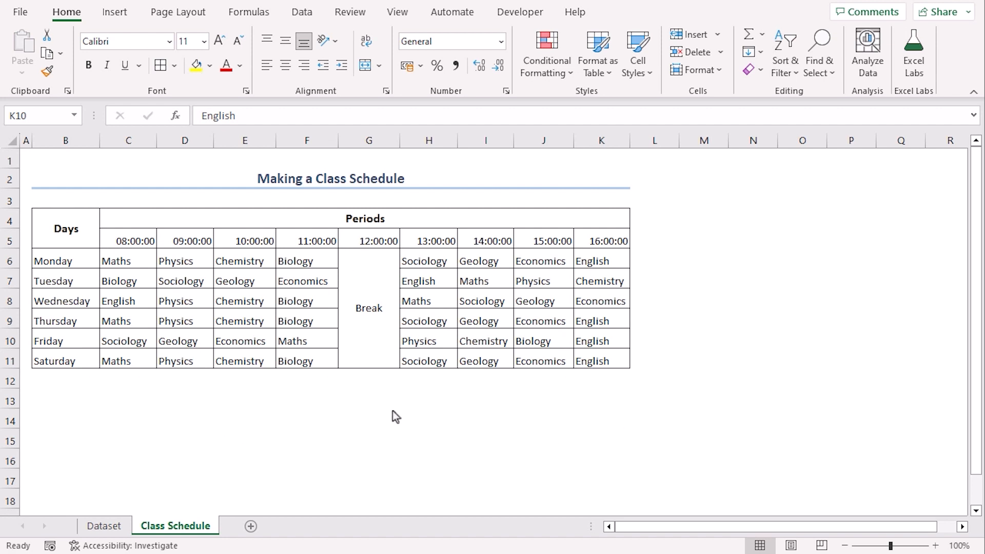
Fill the merged Periods header in row 4 with the lightest blue theme colour.
click(244, 215)
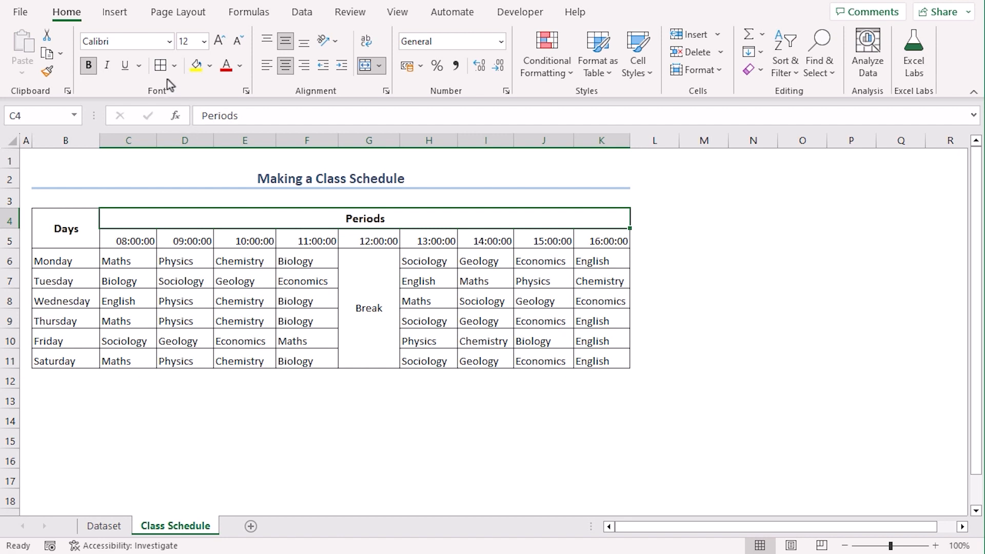
click(209, 65)
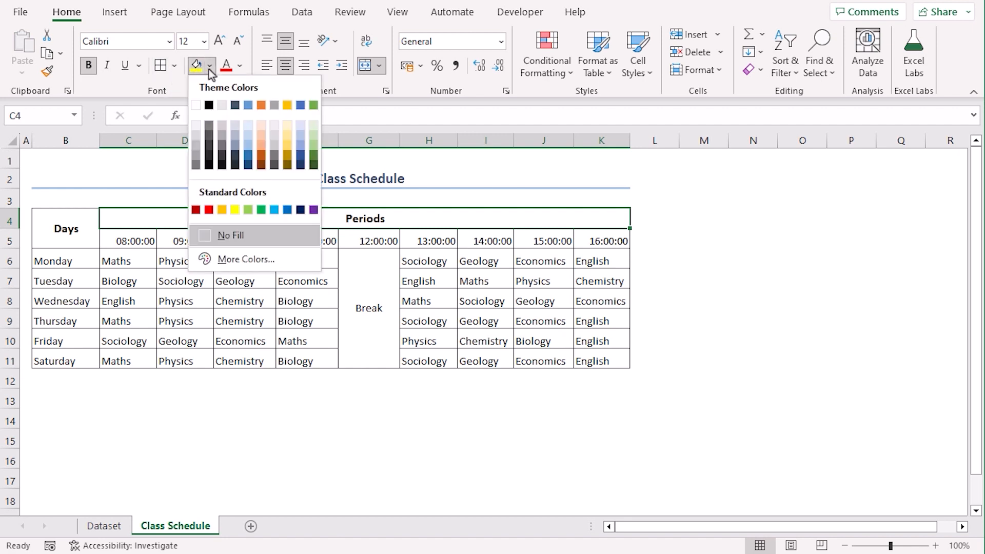
click(250, 124)
Fill the Days column B4:B11 with the lightest green theme colour.
drag(66, 225, 48, 360)
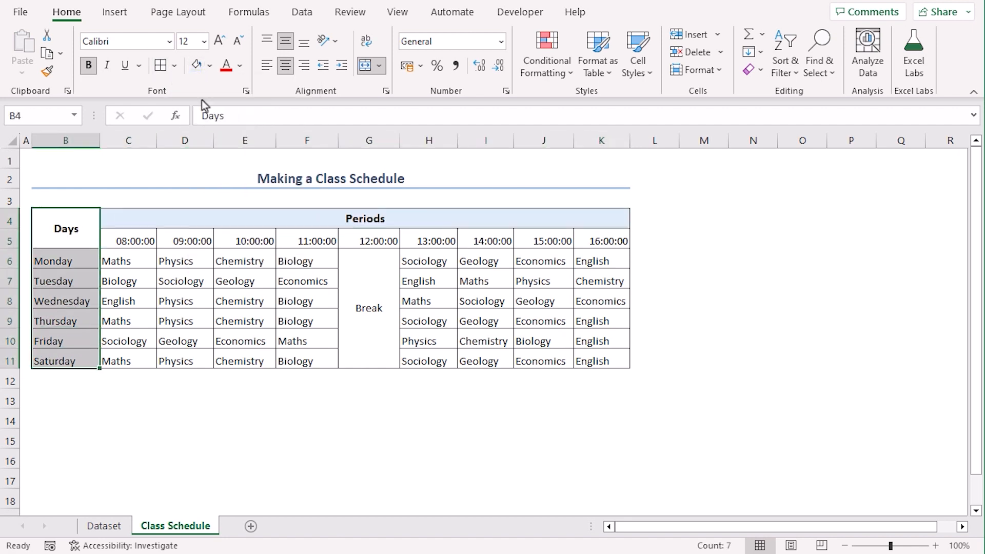
click(209, 65)
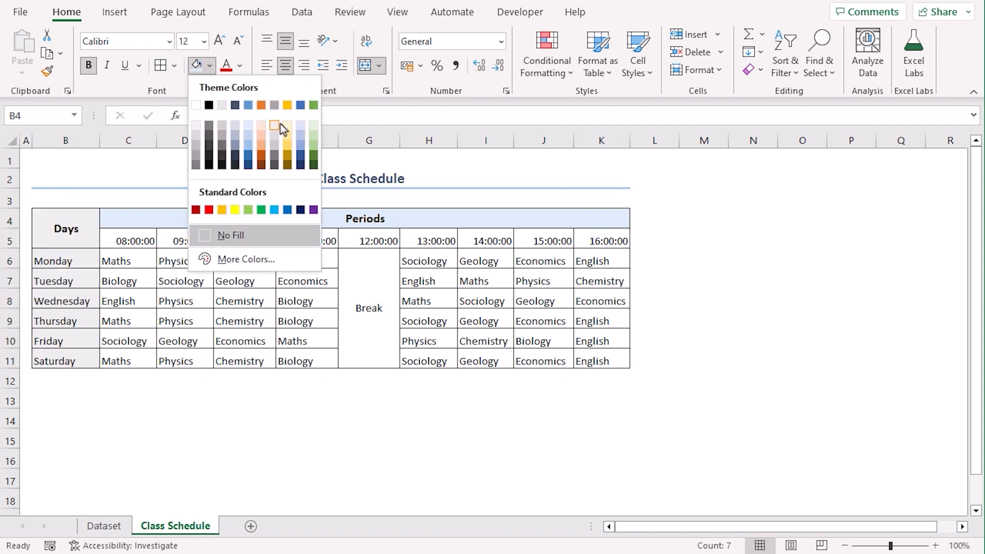
click(314, 125)
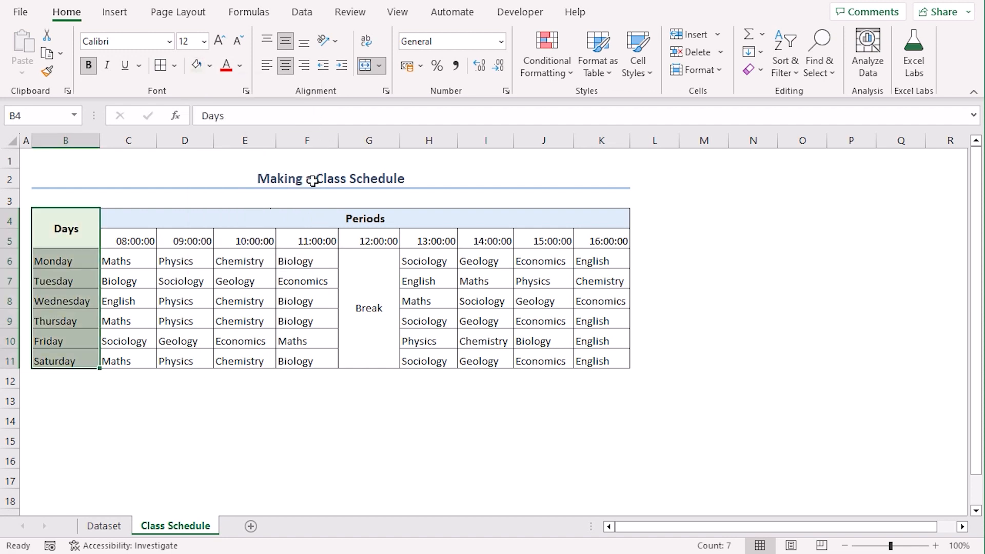
Fill the period times C5:K5 with the lightest gold theme colour and deselect the range.
click(144, 238)
shift+click(626, 247)
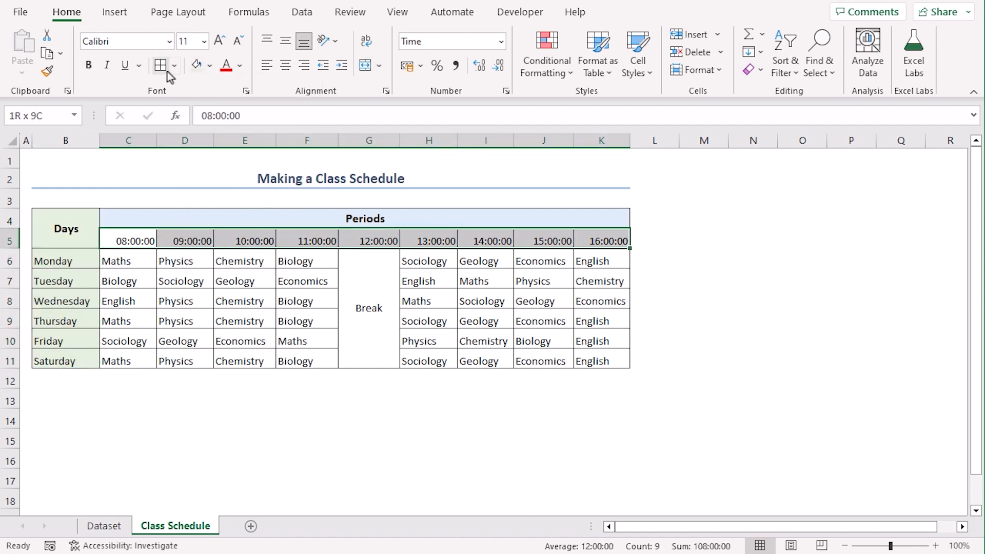
click(210, 65)
click(286, 125)
click(307, 442)
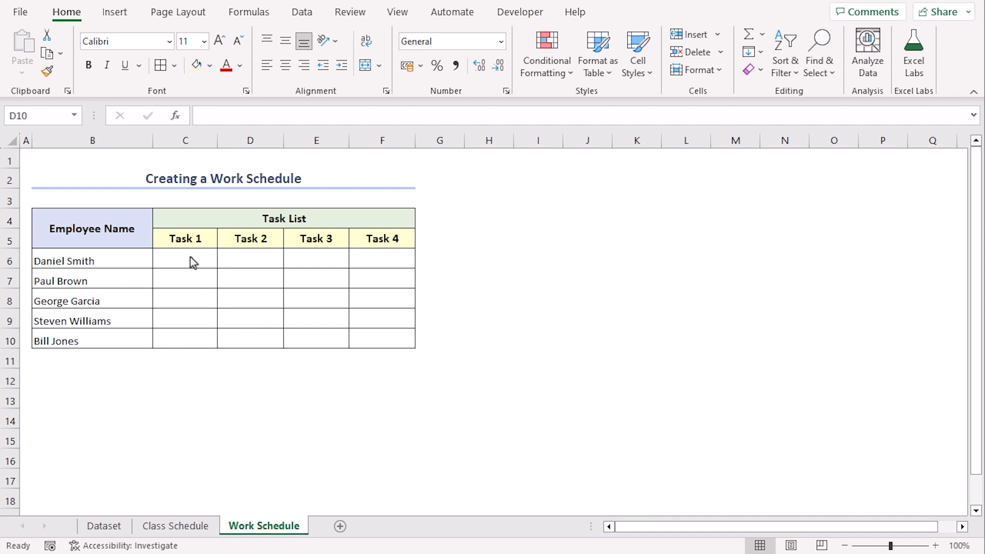
Enter Done as the first employee's Task 1 status in C6 and Pending as the third employee's Task 3 status in E8.
drag(191, 257, 373, 335)
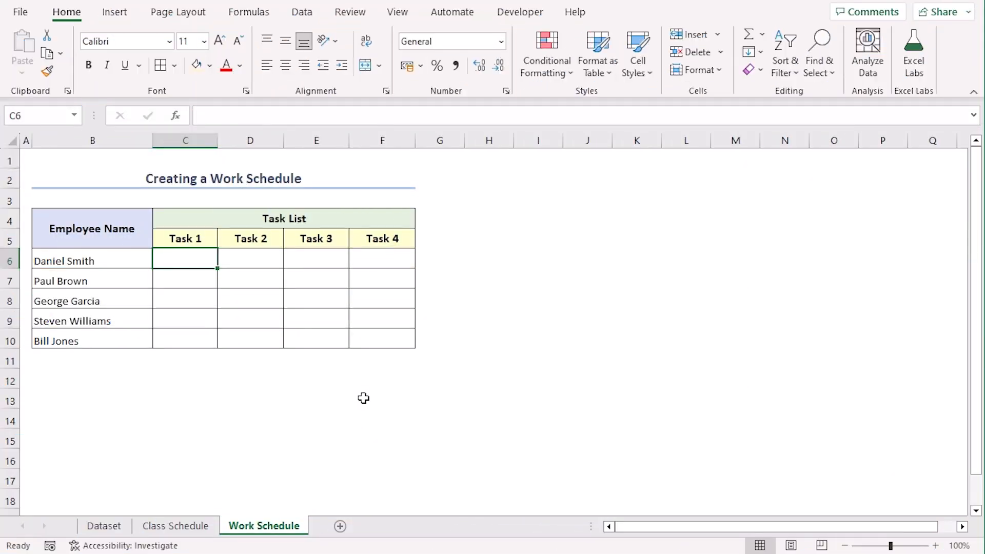
text(Done)
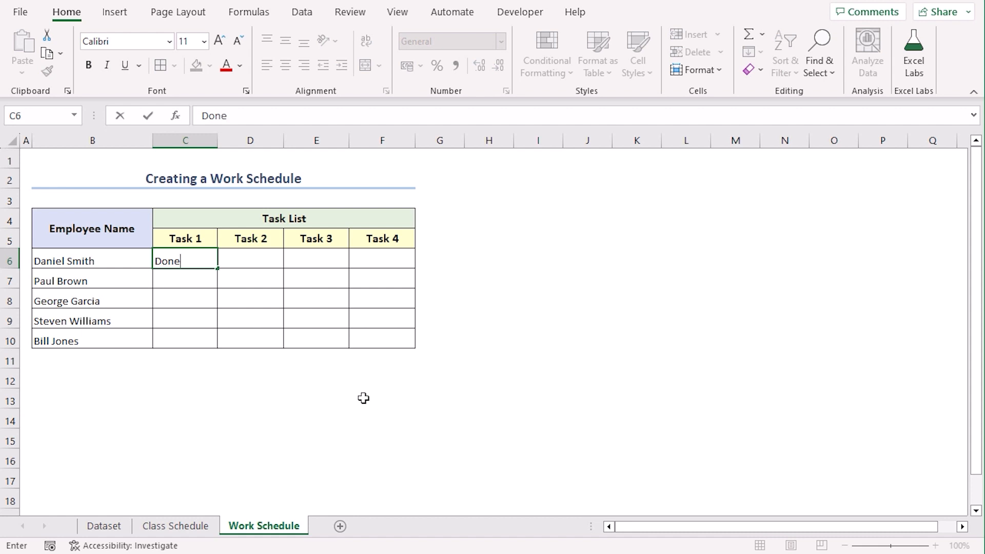
key(Tab)
key(Down)
key(Down)
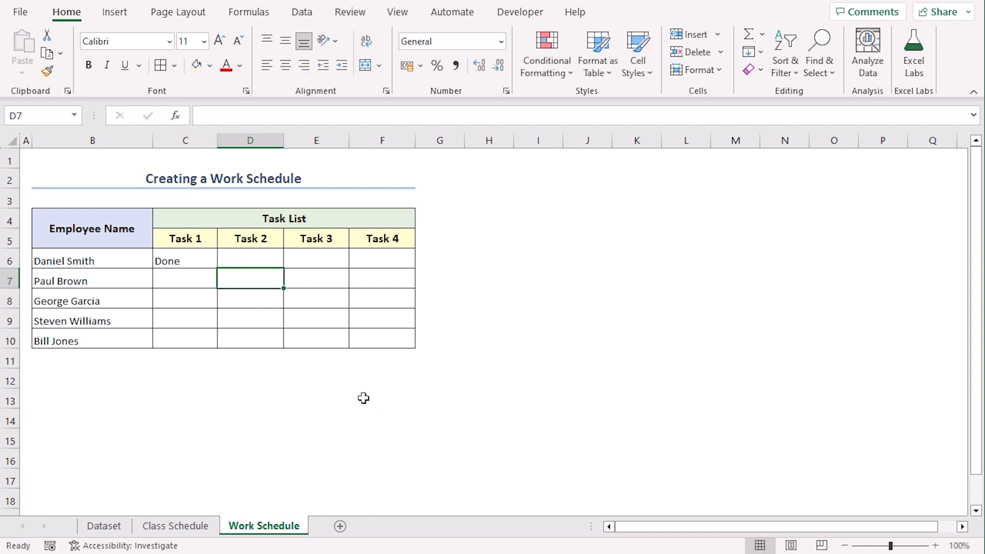
key(Right)
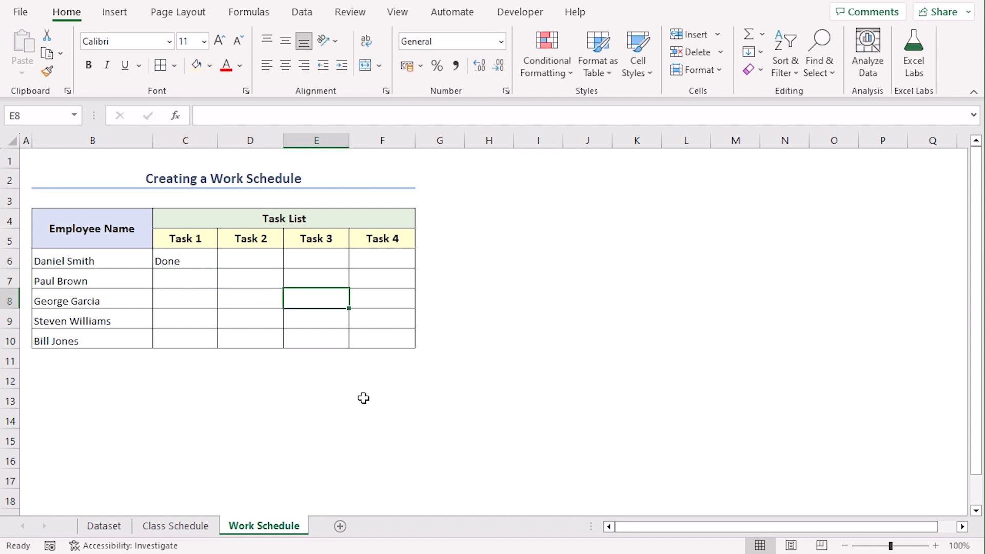
text(P)
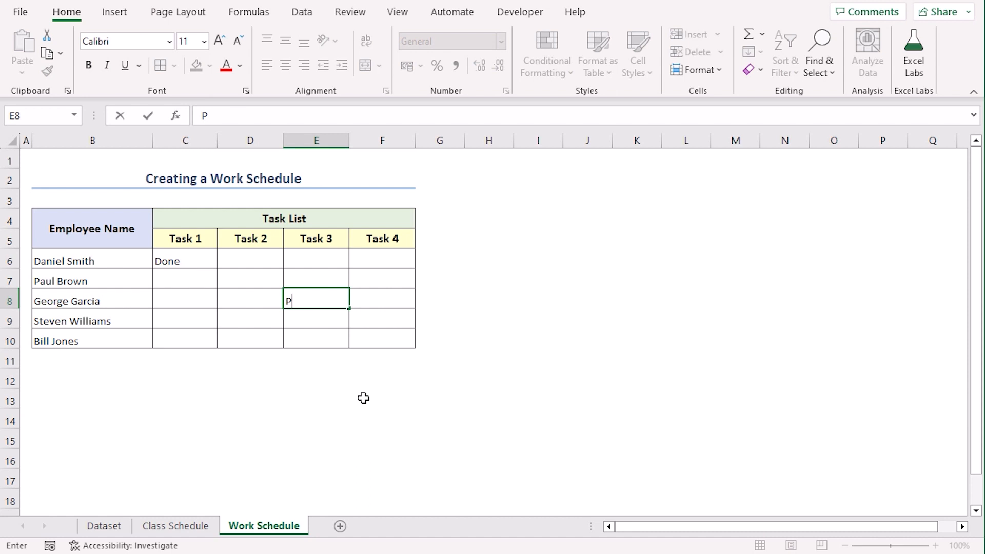
text(ending)
key(Return)
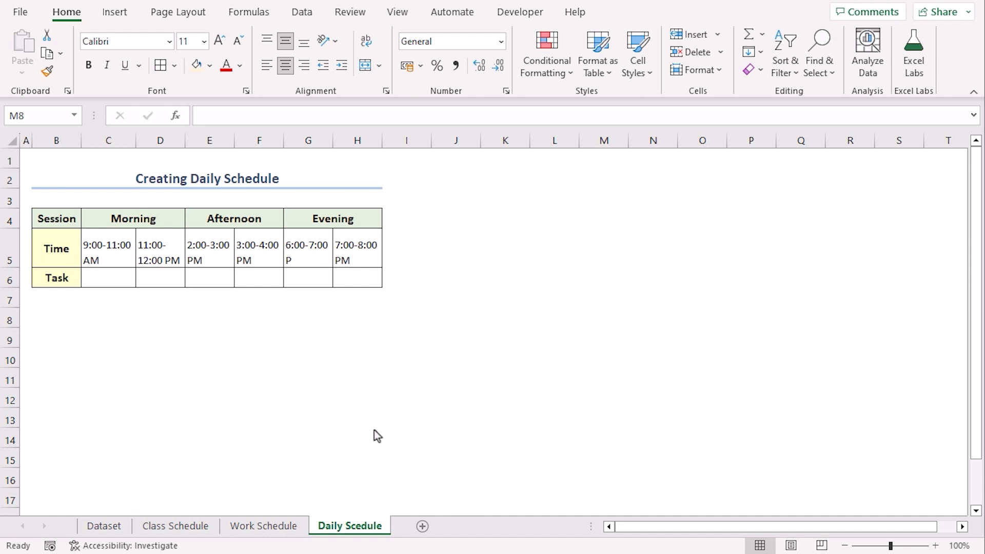
click(163, 220)
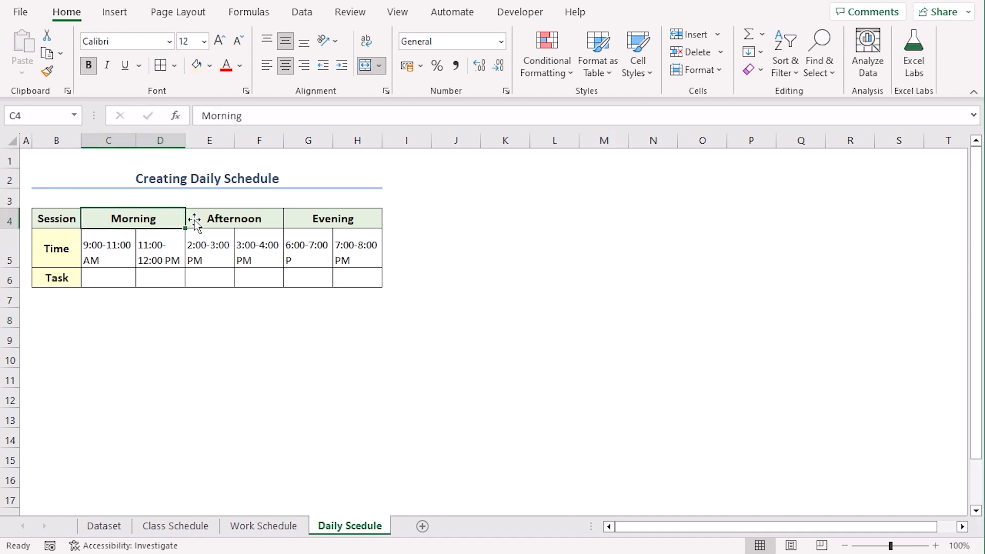
click(277, 219)
click(373, 217)
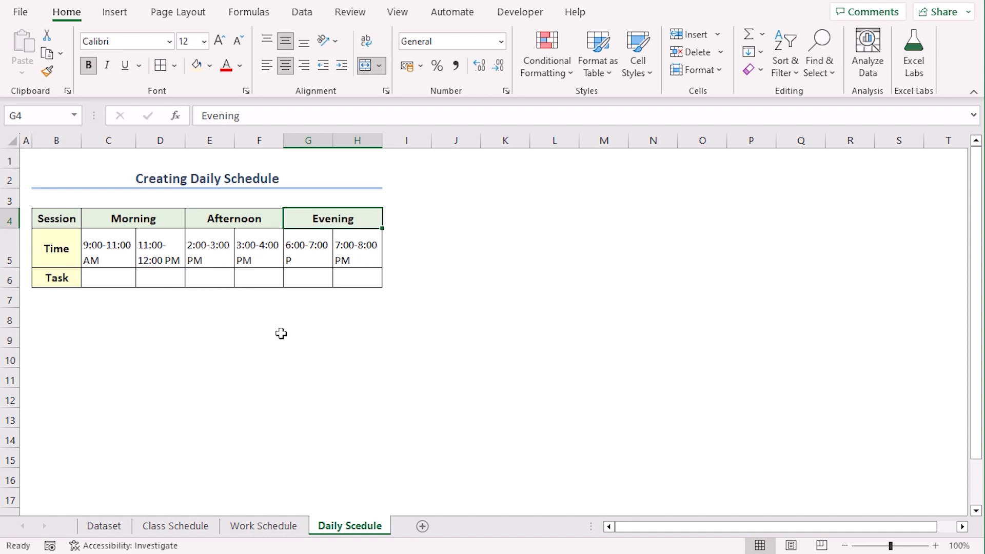
Enter Math as the 11:00-12:00 PM morning task in D6 and Painting as the first evening task in G6.
click(176, 284)
text(Math)
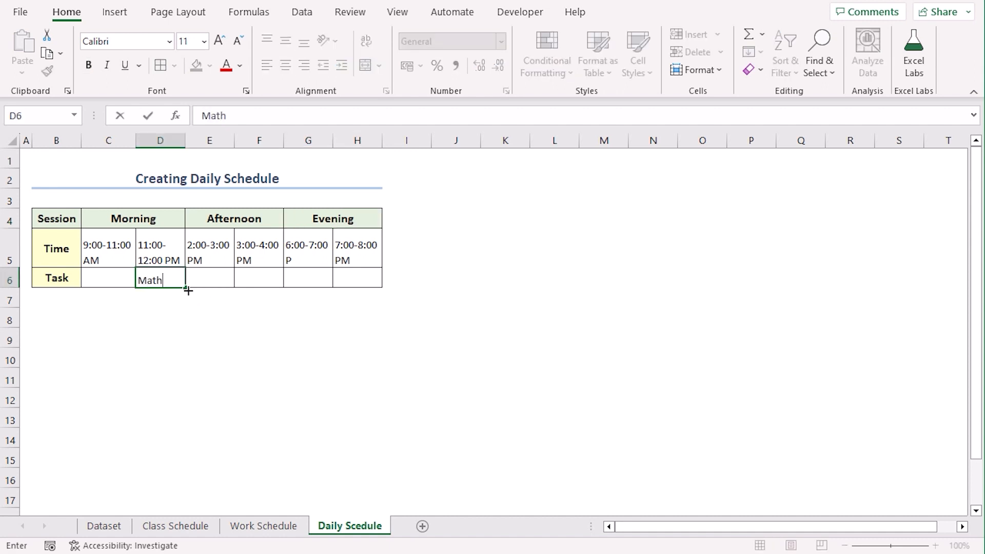
key(Tab)
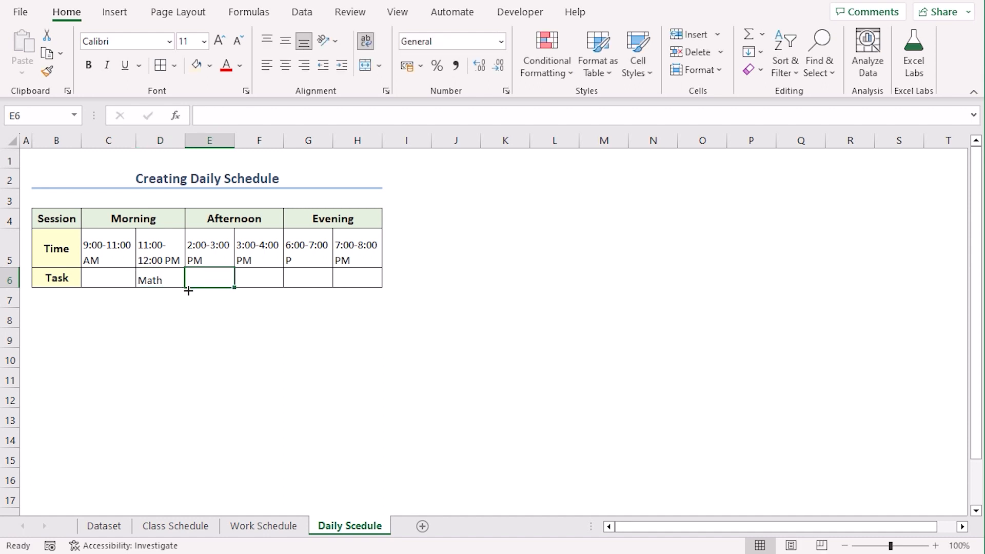
key(Tab)
key(Tab)
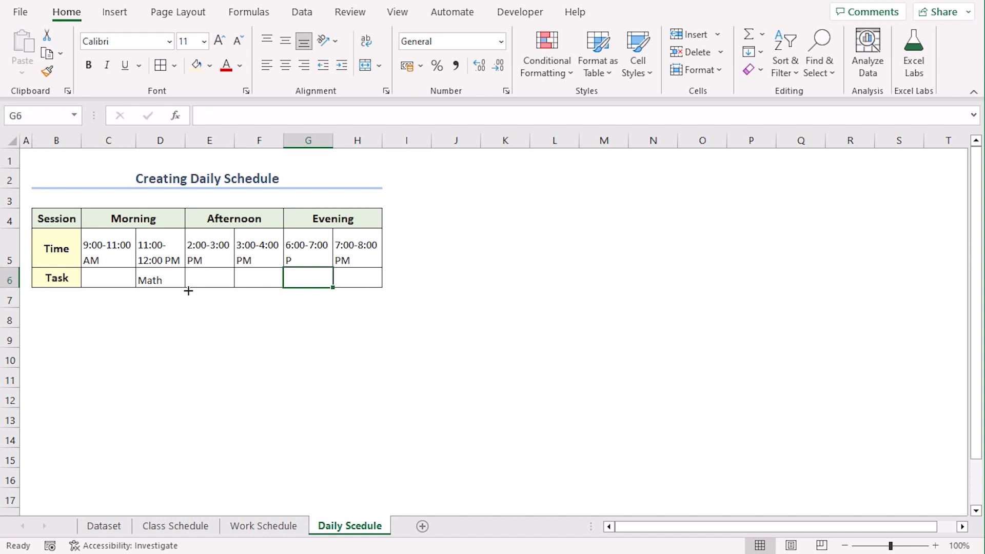
text(Painti)
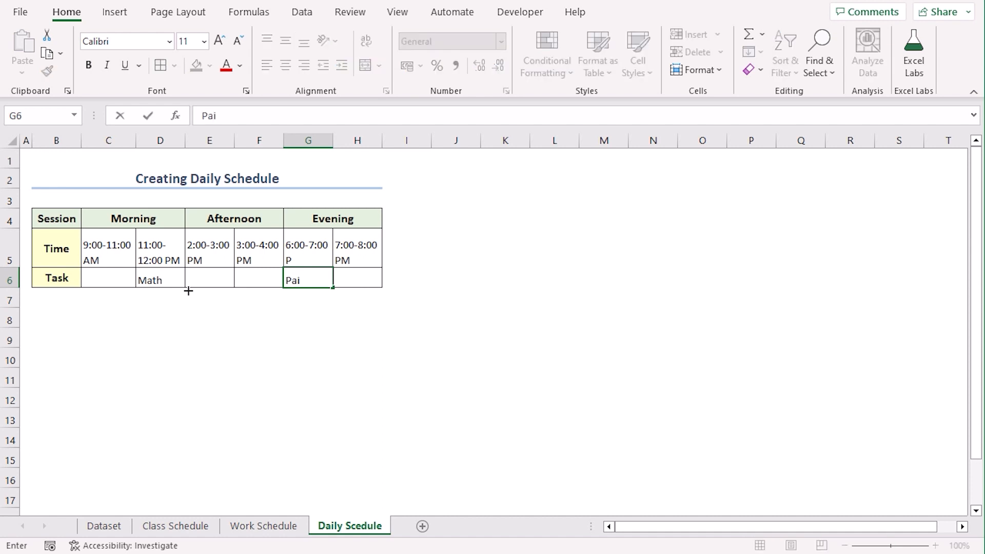
text(ng)
key(Return)
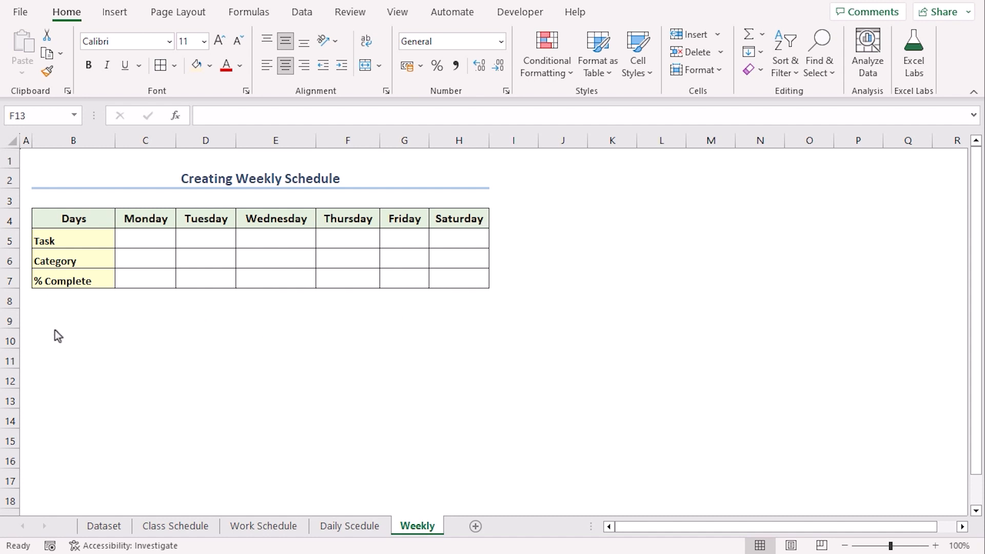
Fill Tuesday's column in D5:D7 with the task Meeting, the category Future and 80% complete.
click(213, 238)
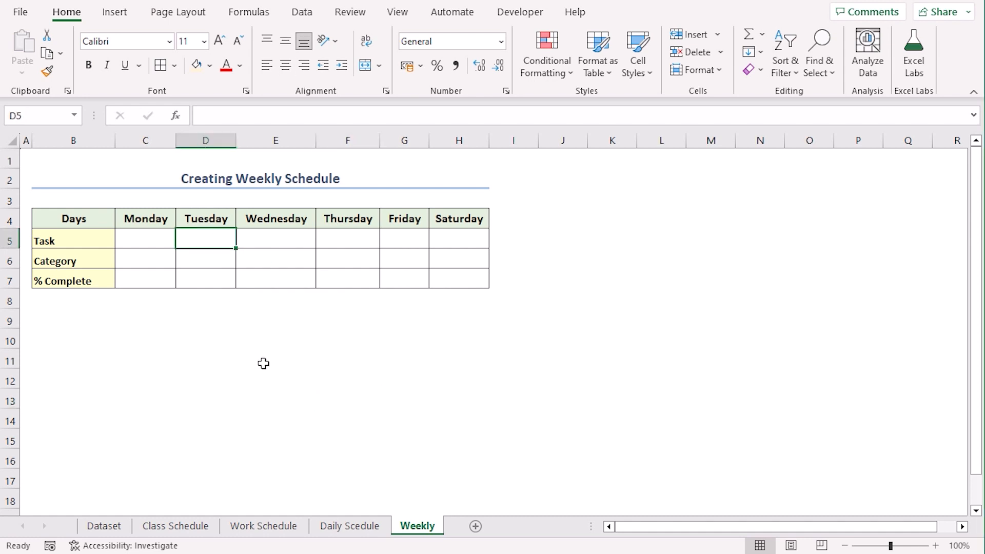
text(Meeting)
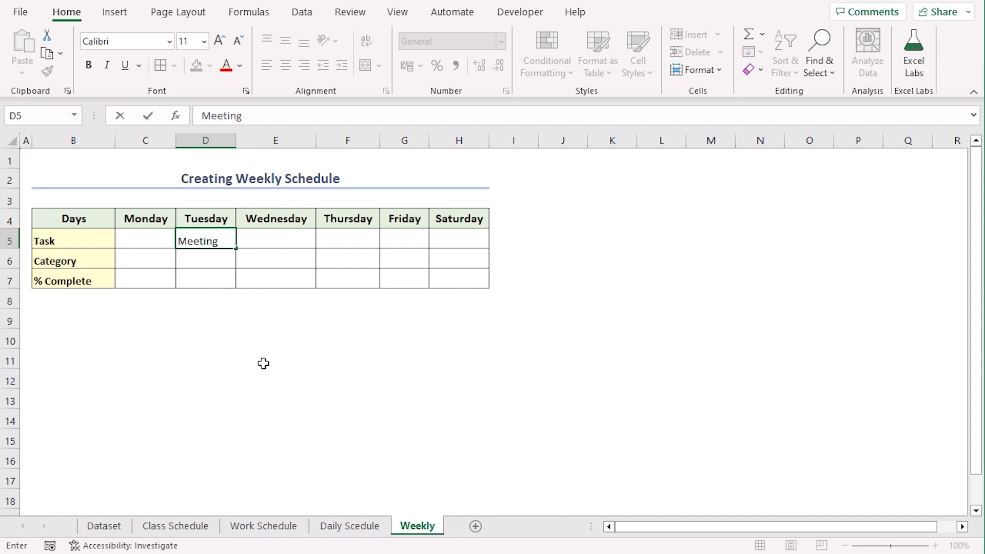
key(Return)
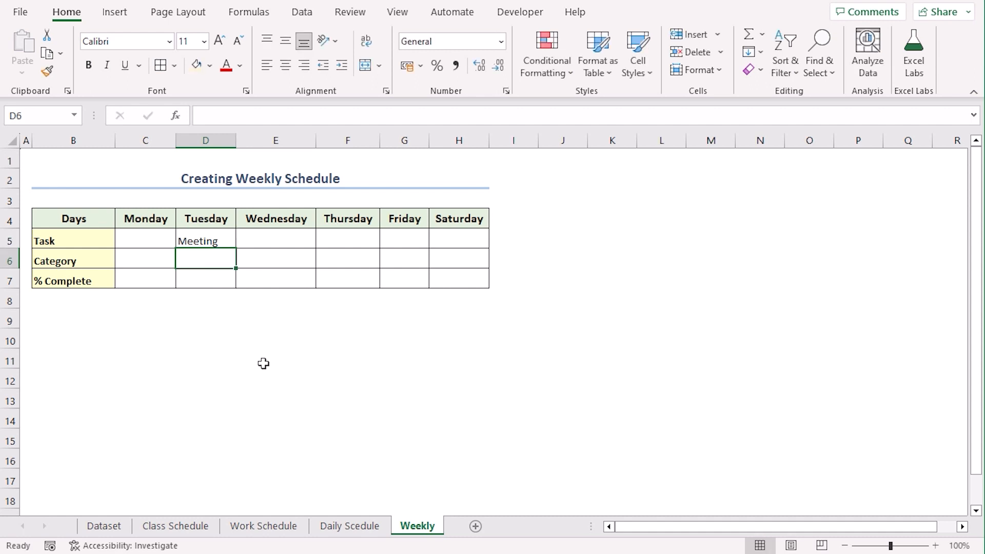
text(Future)
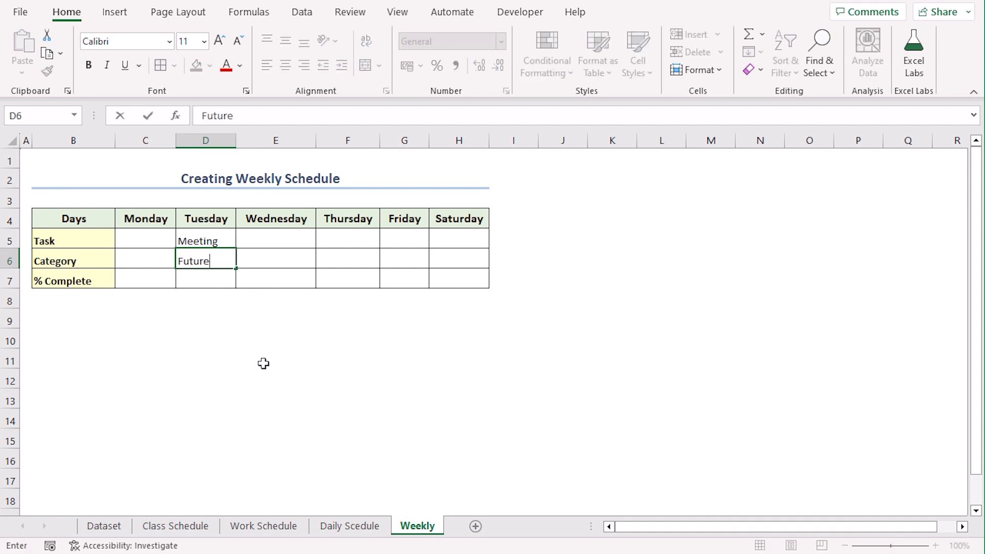
key(Return)
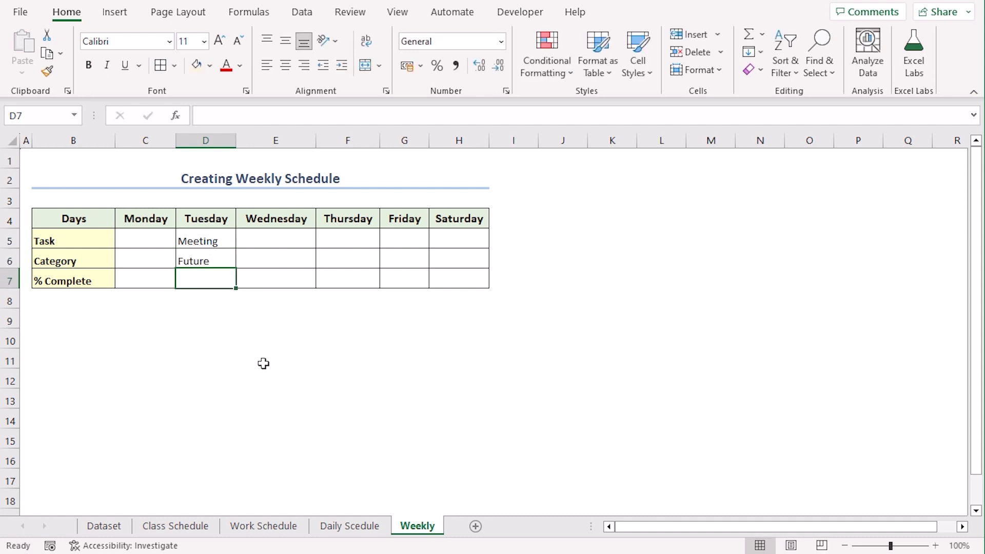
text(80%)
key(Return)
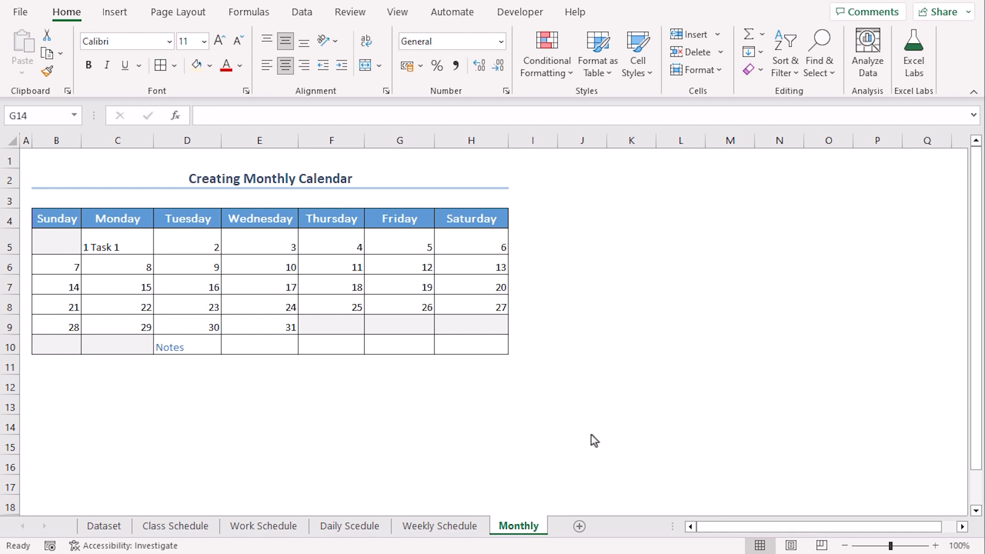
click(144, 249)
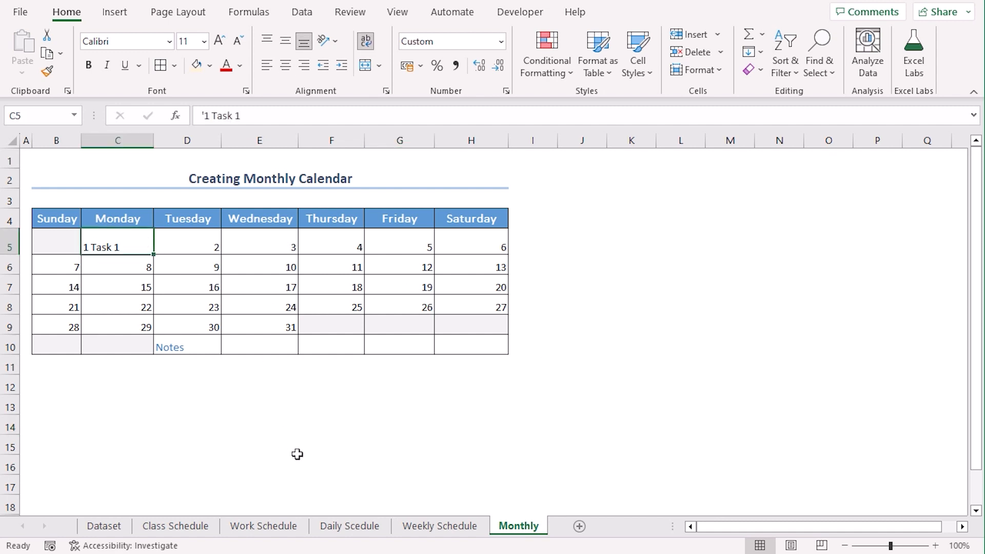
key(alt+Tab)
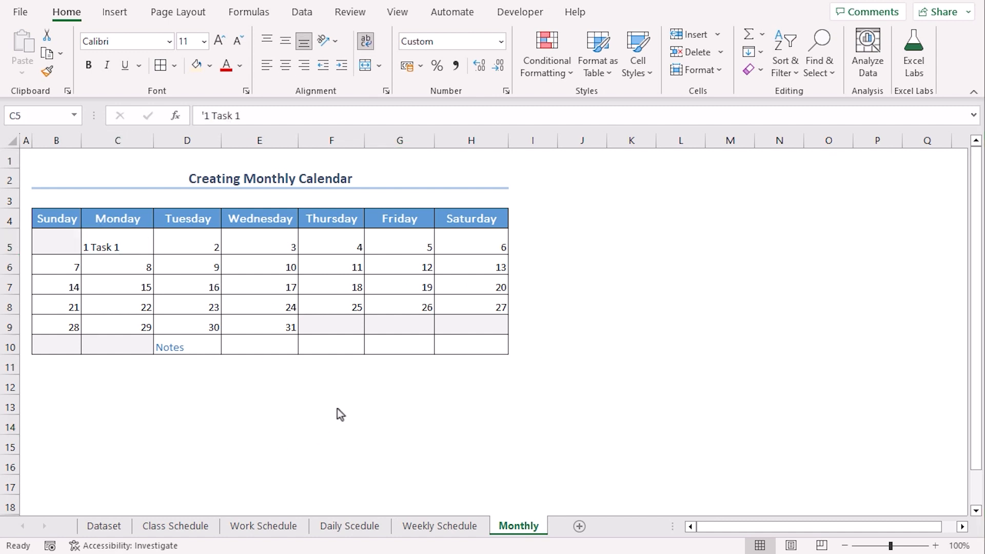